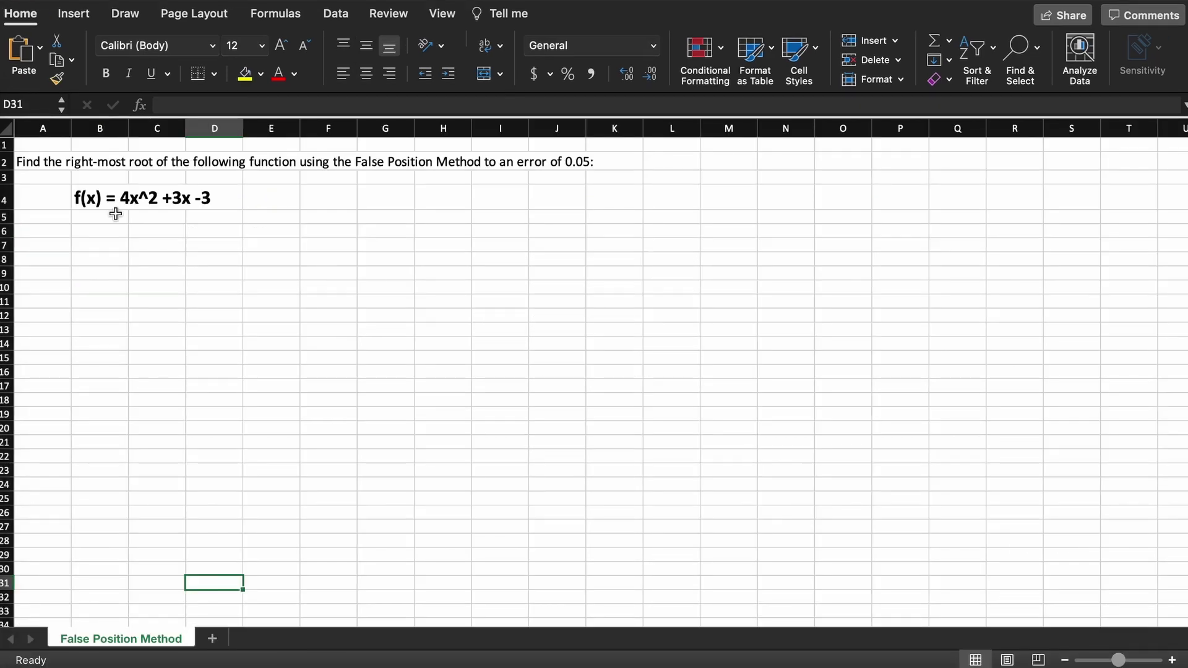
Add the column headers Iteration, a and f(a) in B7:D7.
click(121, 245)
text(Iteration)
key(Tab)
text(a)
key(Tab)
text(f of a)
key(BackSpace)
key(BackSpace)
key(BackSpace)
key(BackSpace)
key(BackSpace)
text((a))
Continue the header row with b, f(b), c and f(c) in E7:H7.
key(Tab)
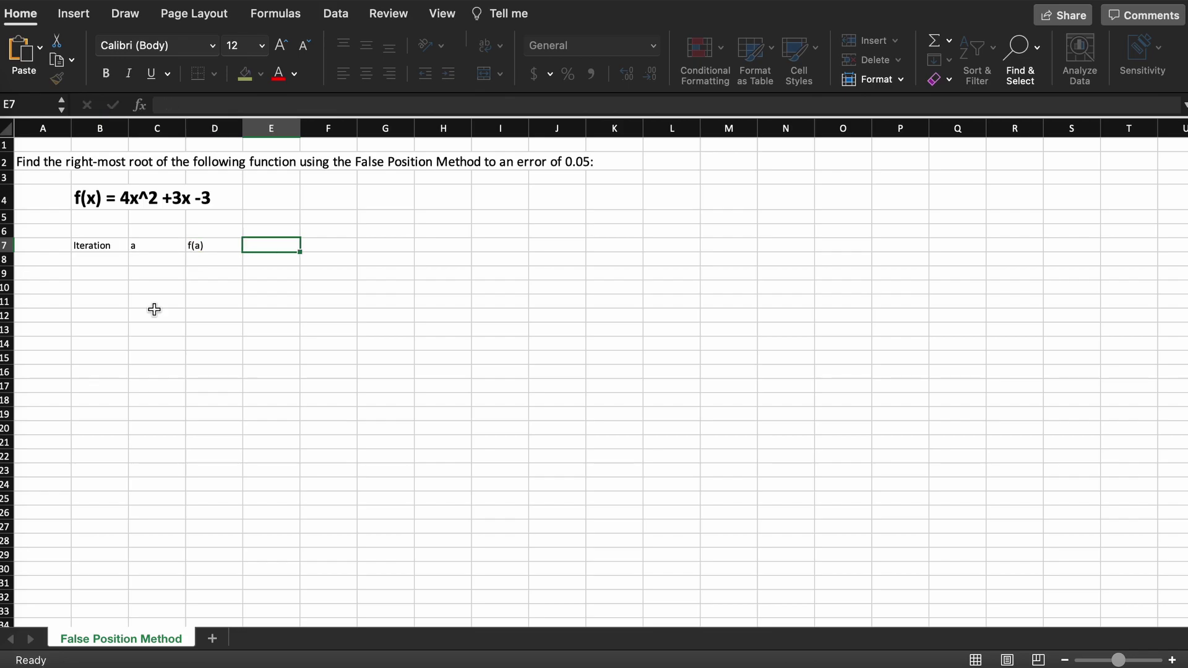
text(b)
key(Tab)
text(f(b)	c	f(c))
key(Tab)
double_click(445, 245)
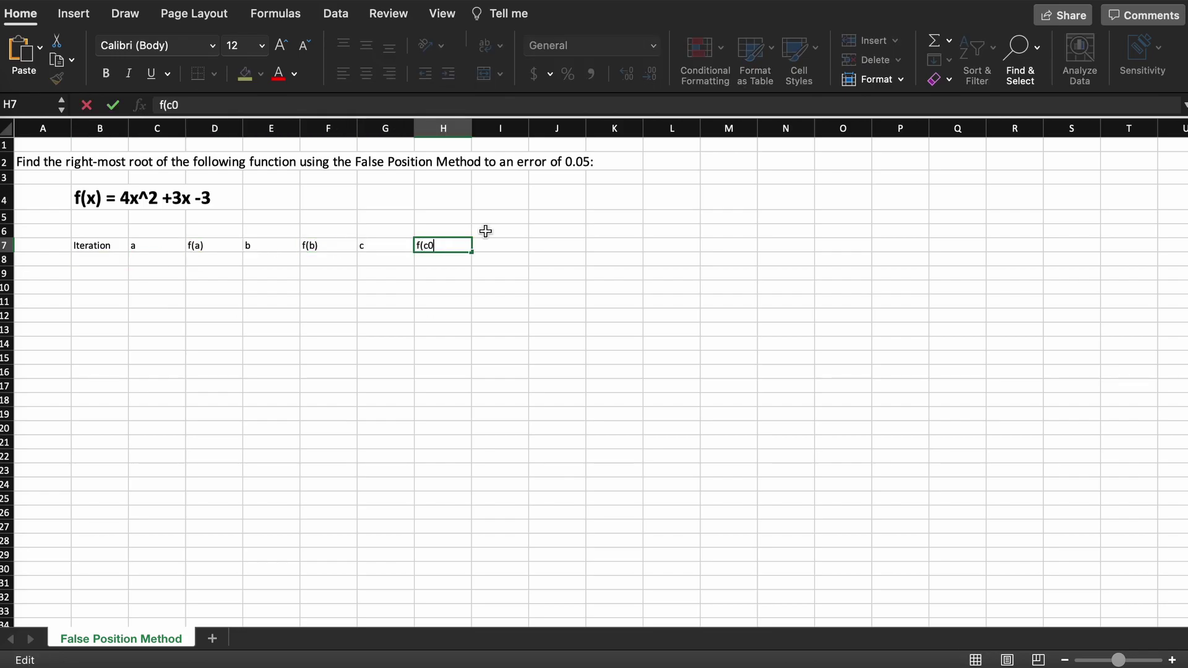
key(Escape)
key(super+c)
Add the product headers f(a)*f(c) in I7 and f(b)*f(c) in J7.
click(499, 244)
text(f(a)*f(c))
click(548, 249)
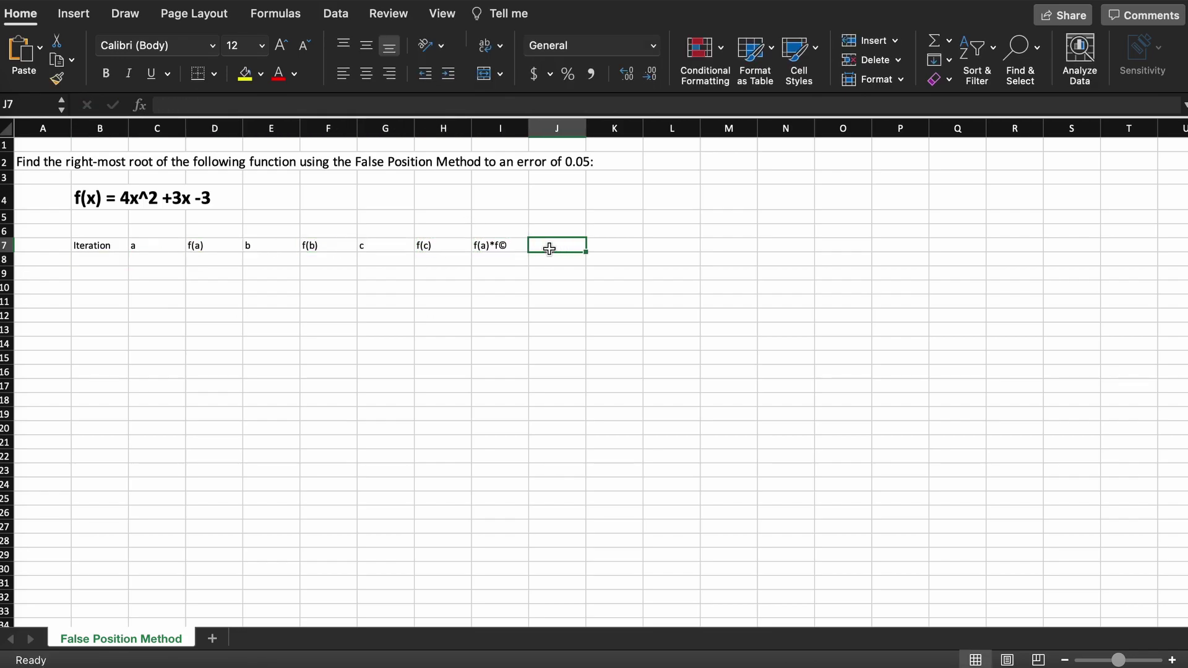
click(523, 247)
text(f(a)*f(c))
click(541, 248)
key(super+c)
key(super+v)
double_click(547, 247)
key(BackSpace)
text(b)
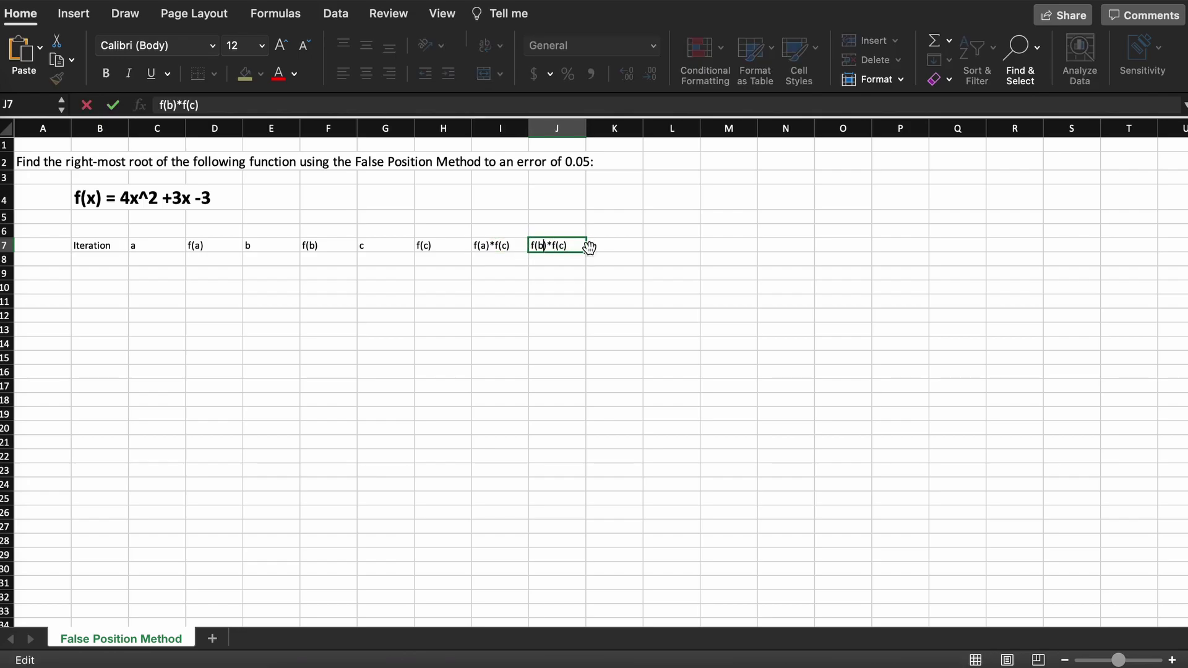
Add the header "error = abs(ci+1 - ci)" in K7.
key(Tab)
text(error = abs(ci+1 - ci))
key(Return)
Format the header row B7:K7 as bold and centred with a light blue fill and thick outline, and widen column K to fit.
drag(609, 245, 102, 246)
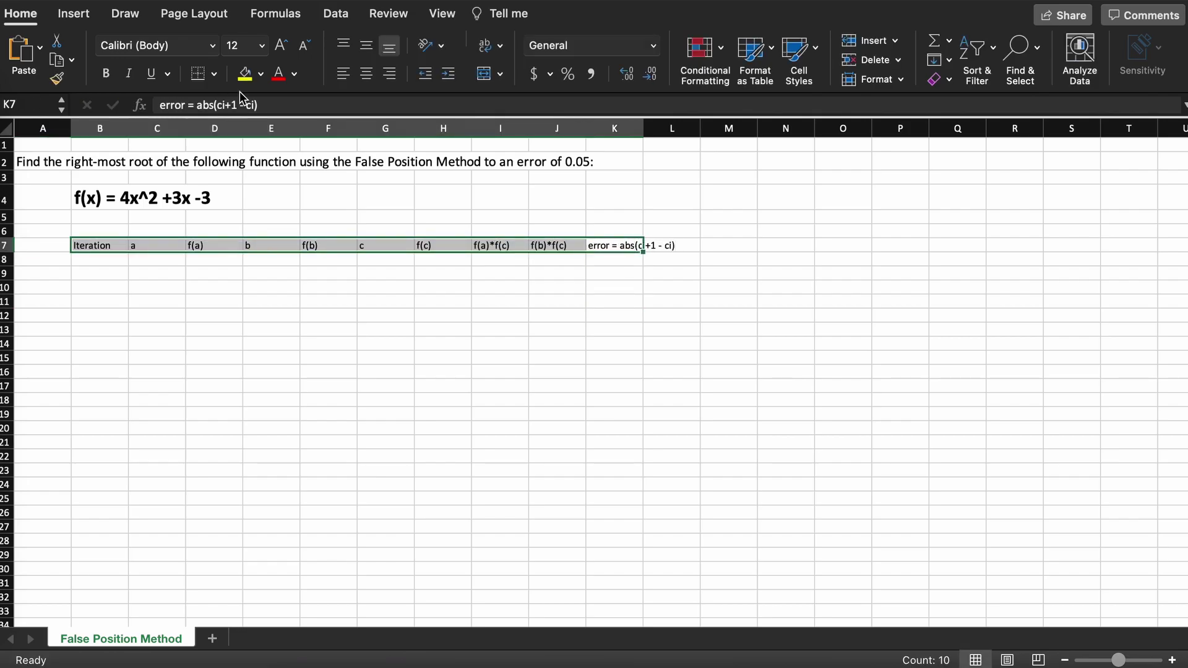
click(260, 74)
click(312, 172)
click(367, 47)
click(367, 73)
click(106, 74)
drag(644, 131, 687, 133)
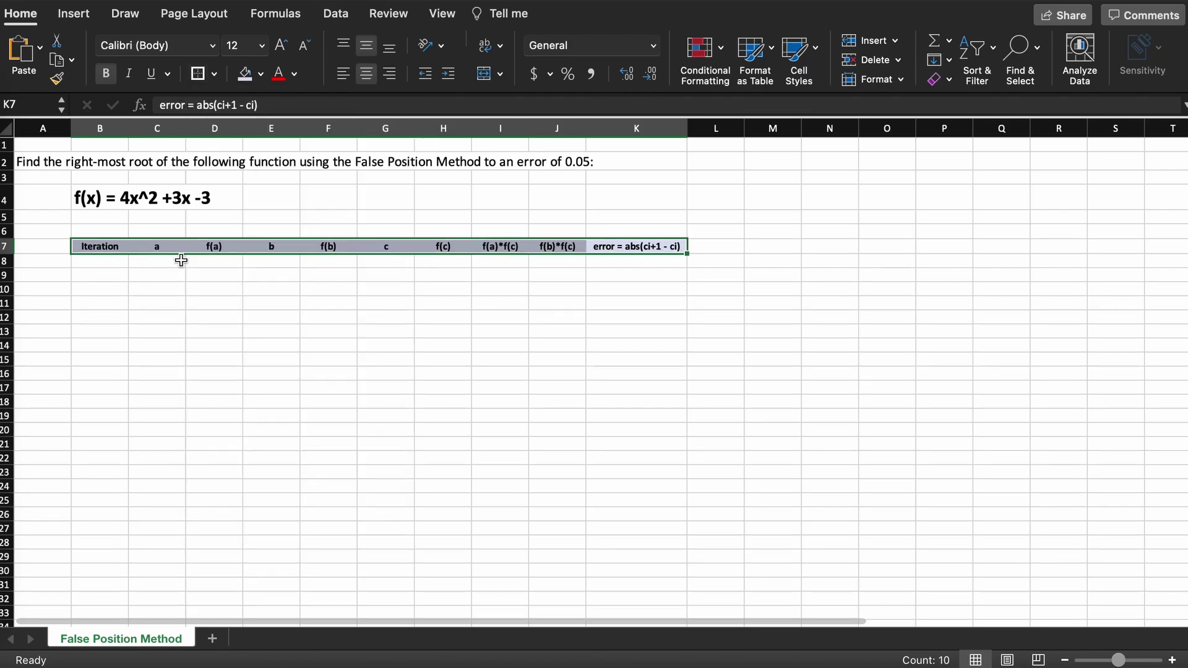
Number the iterations 0, 1 and 2 in B8:B10 and centre the table's body cells horizontally and vertically.
click(180, 260)
click(106, 260)
text(01)
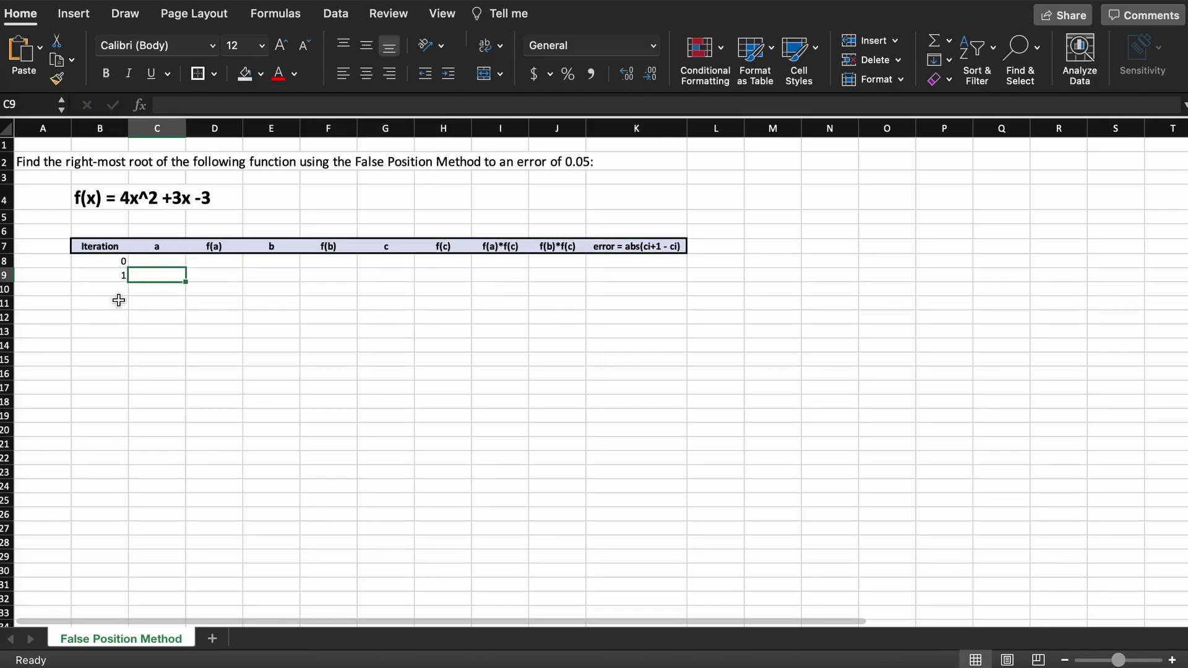
text(2)
drag(105, 261, 675, 524)
click(367, 47)
click(366, 74)
Enter 0 as the starting a in C8 and evaluate f(a) in D8 with =(4*(C8^2))+(3*C8)-3.
click(167, 263)
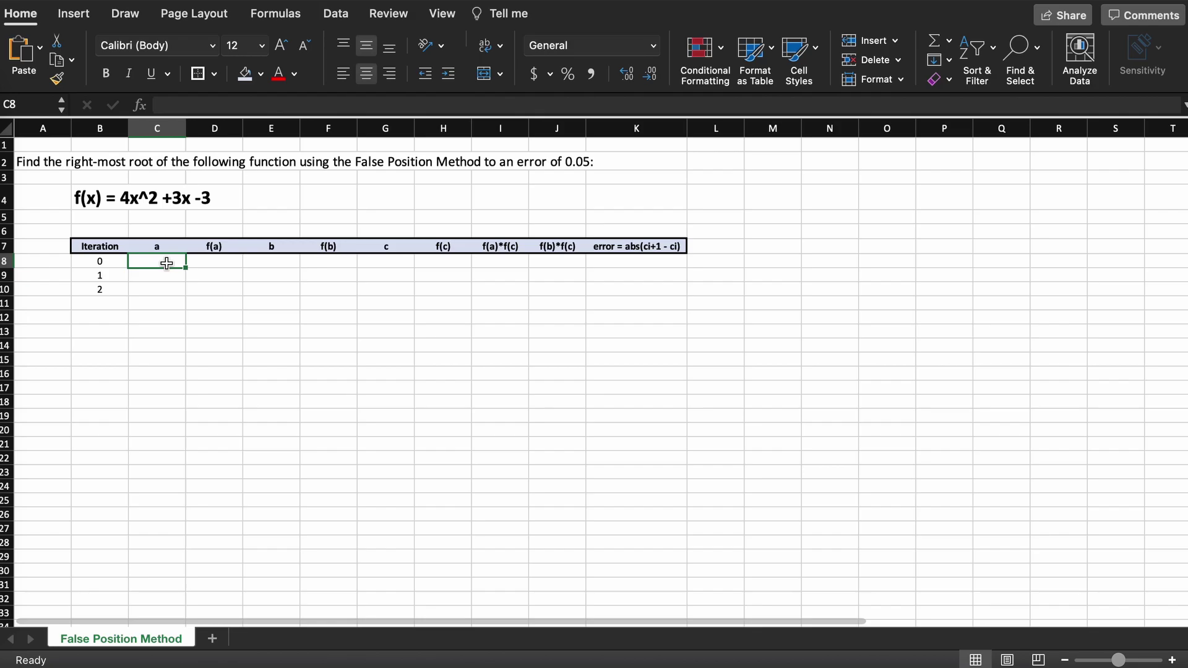
text(0)
key(Tab)
text(=(4*()
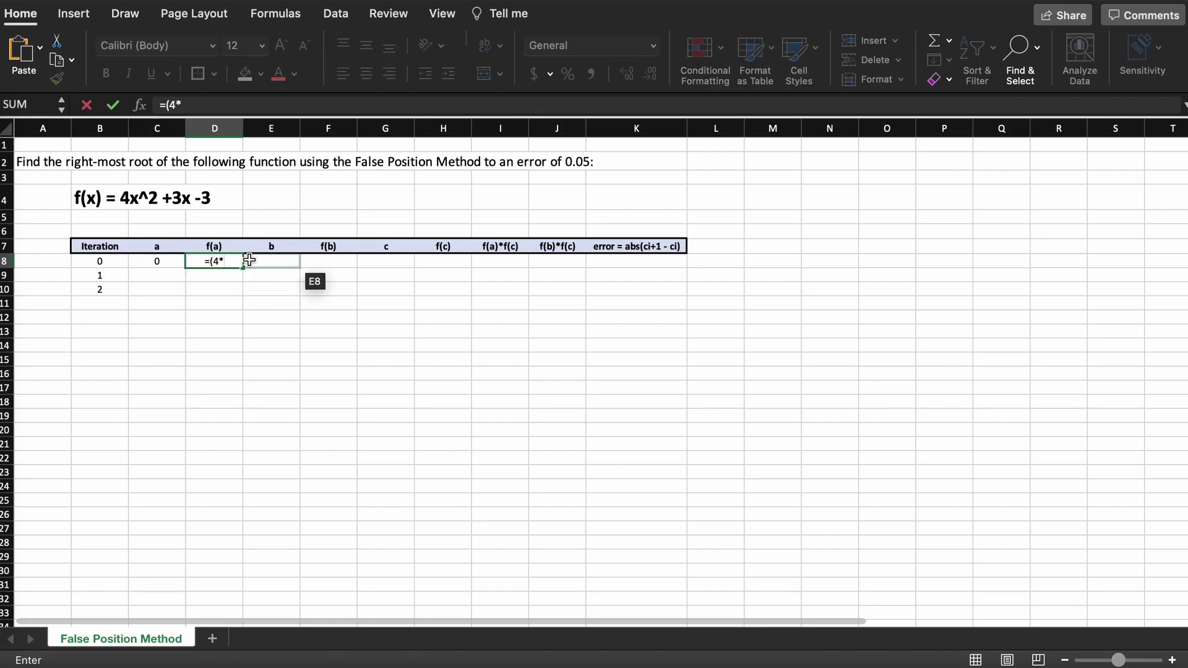
click(167, 261)
text(^2))+3*)
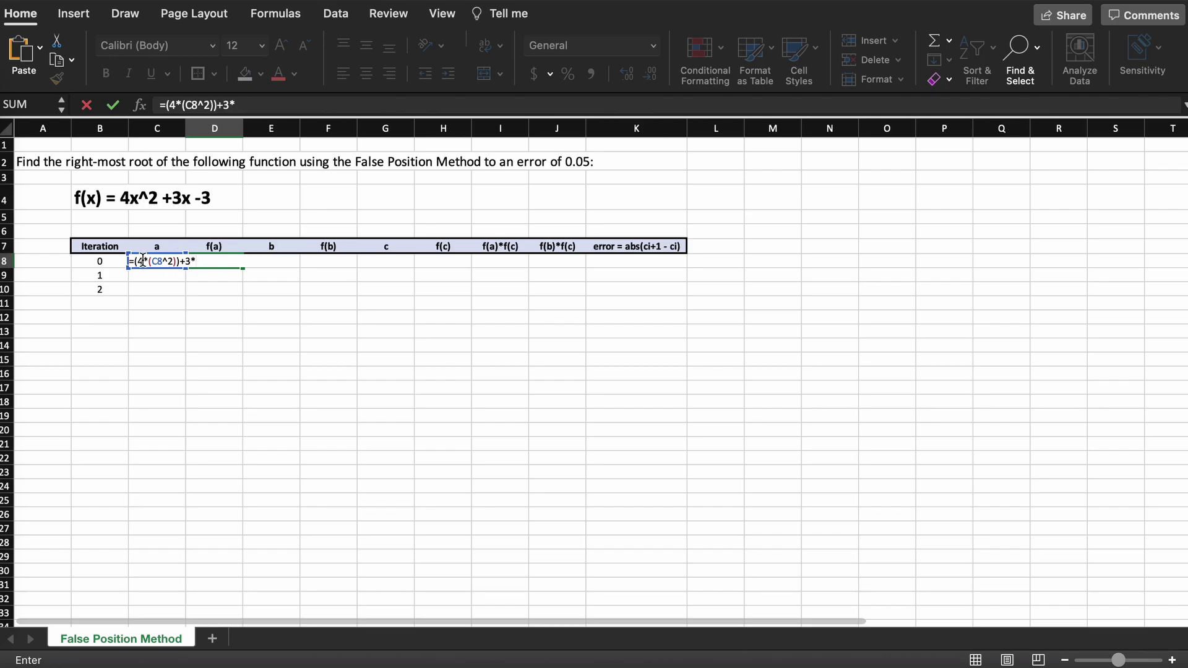
key(Left)
text())
click(187, 262)
text(()
click(235, 261)
text(-3)
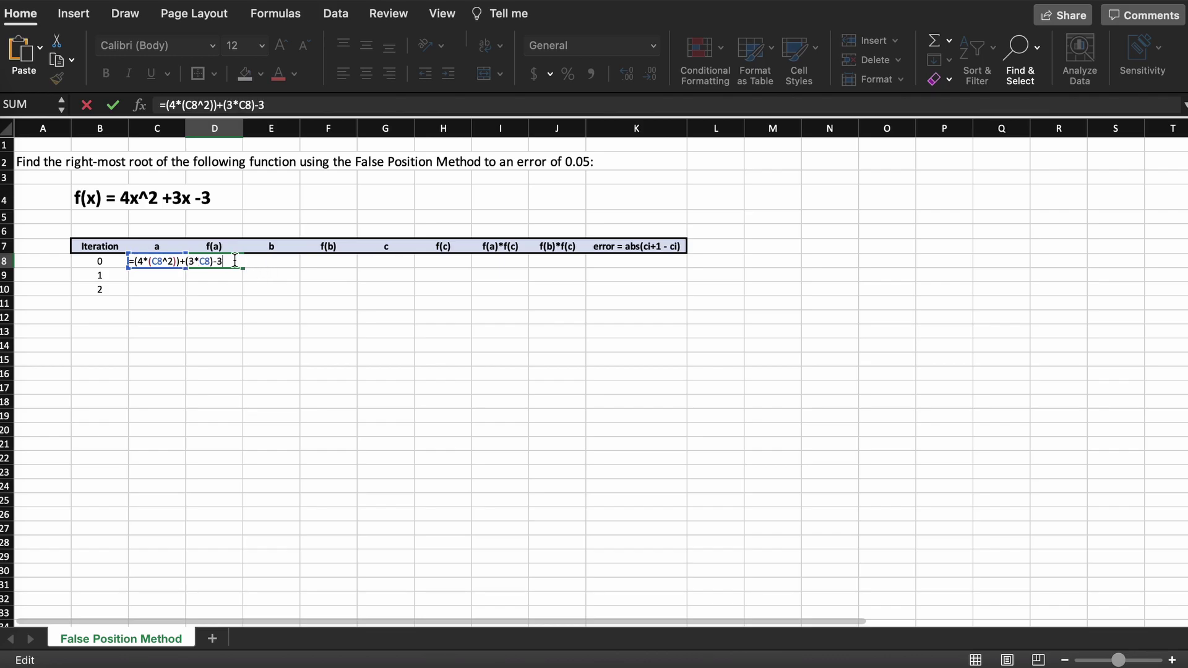
key(Return)
Enter 1 as the starting b in E8 and copy the f(a) formula into F8 for f(b).
click(271, 262)
text(1)
key(Left)
key(super+c)
click(328, 261)
key(super+v)
Calculate c in G8 with the false position formula =((C8*F8)-(D8*E8))/(F8-D8).
click(372, 263)
text(=(()
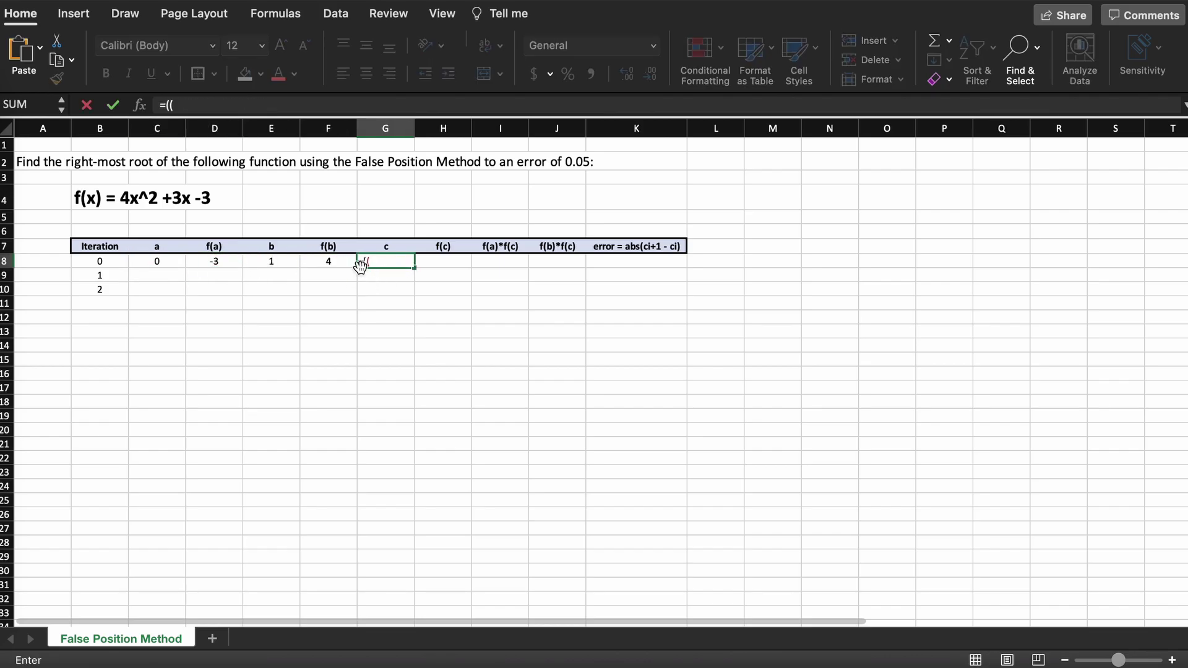
click(157, 261)
text(*)
click(328, 261)
text()-()
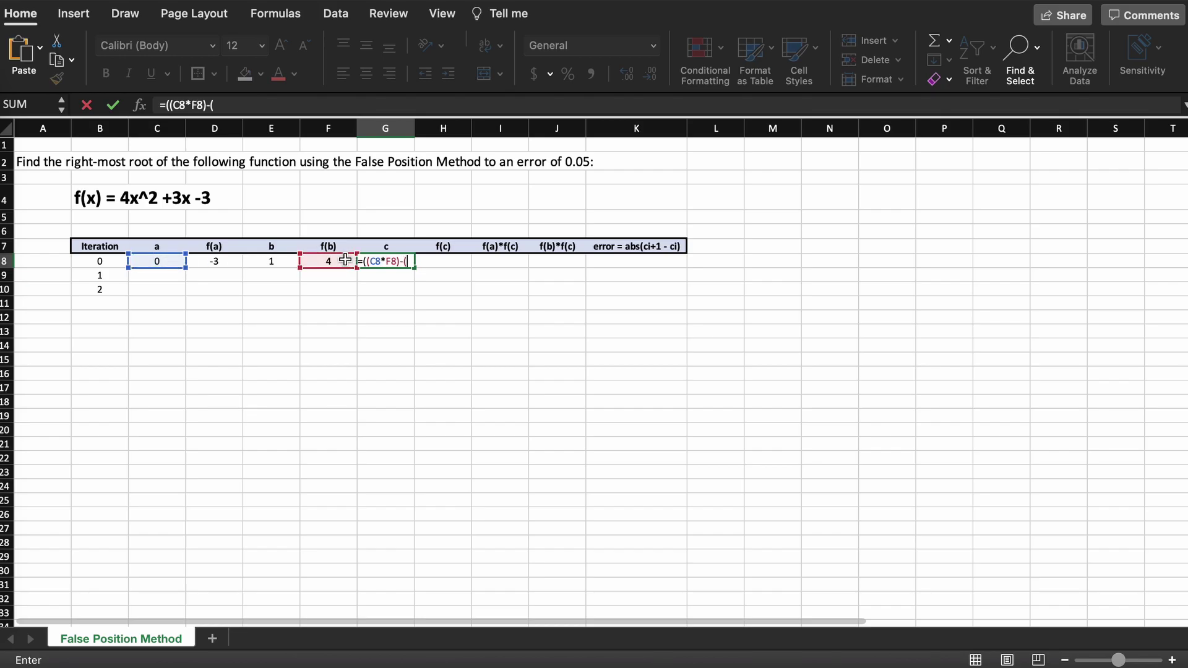
click(214, 261)
text(*)
click(278, 261)
text())/()
click(339, 258)
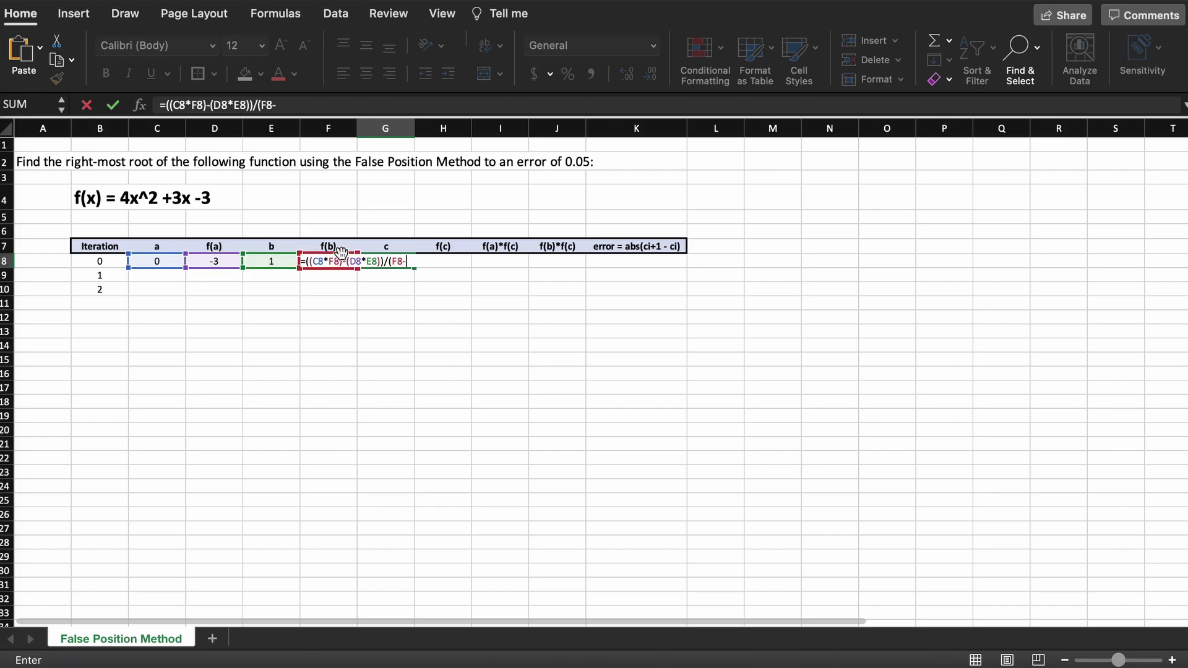
text(-D8))
key(Return)
Copy the f(b) formula from F8 into H8 to evaluate f(c).
click(340, 261)
key(super+c)
click(445, 262)
key(super+v)
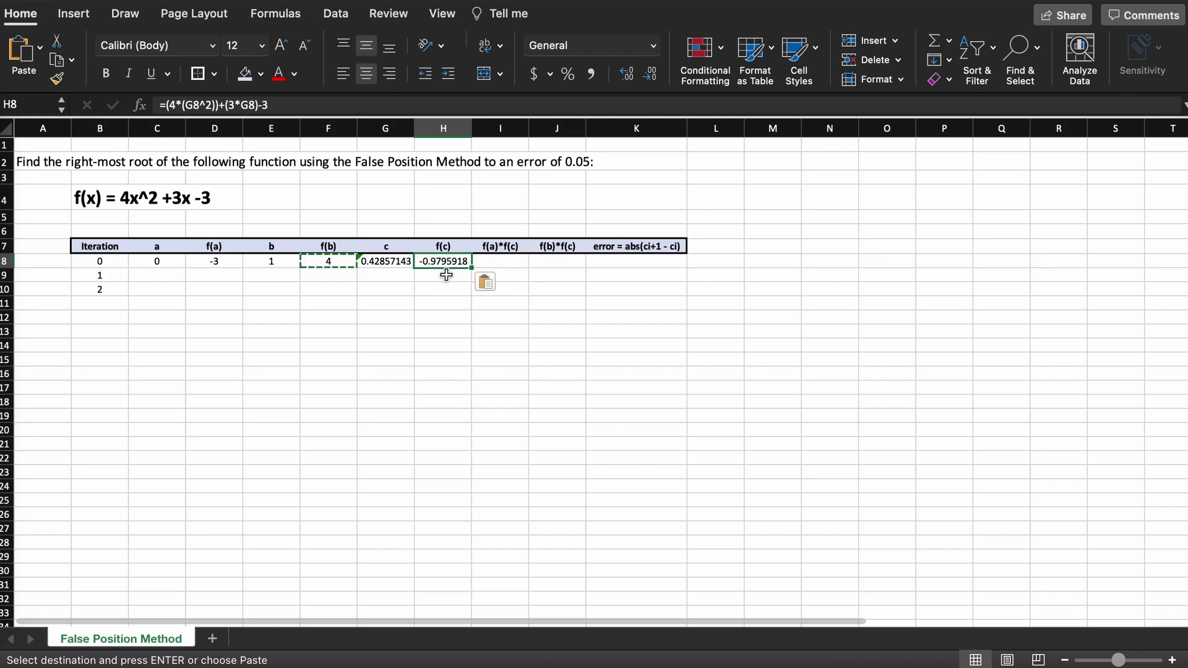
Calculate the products f(a)*f(c) in I8 and f(b)*f(c) in J8 from the iteration 0 values.
click(499, 263)
text(=)
key(Left)
key(Left)
key(Left)
key(Left)
key(Left)
text(*)
key(Left)
key(Left)
key(Return)
Put a dash in the iteration 0 error cell K8.
click(615, 261)
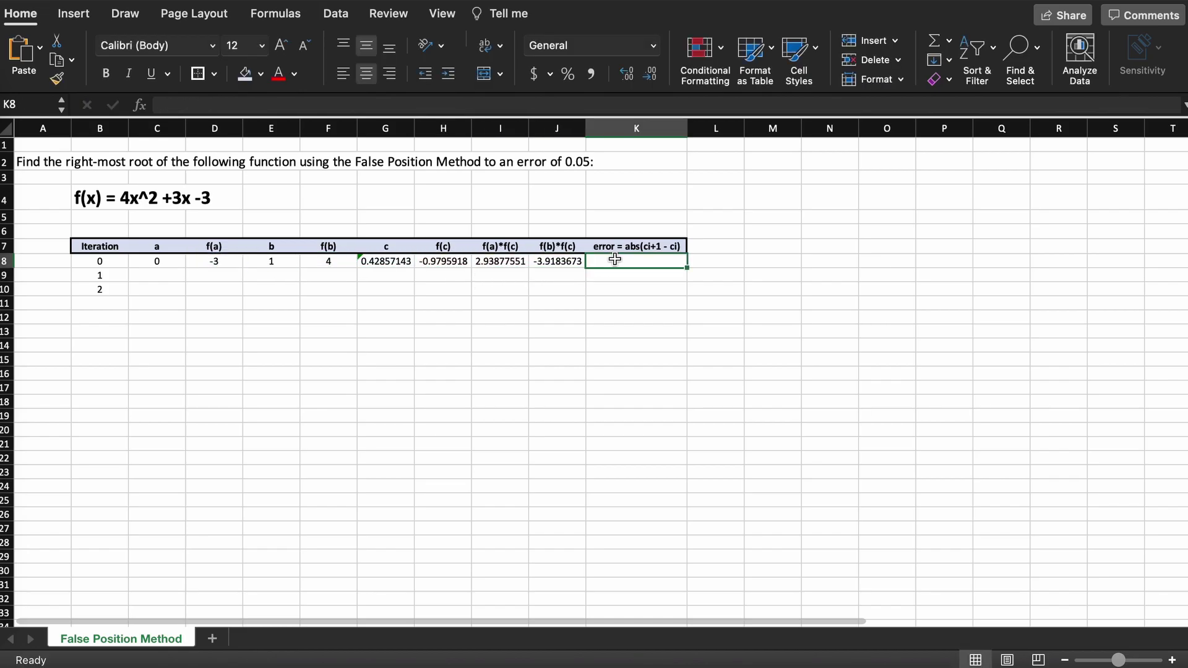
text(-)
key(Return)
Set the iteration 1 value of a in C9 with =IF(I8<0,C8,G8).
click(170, 276)
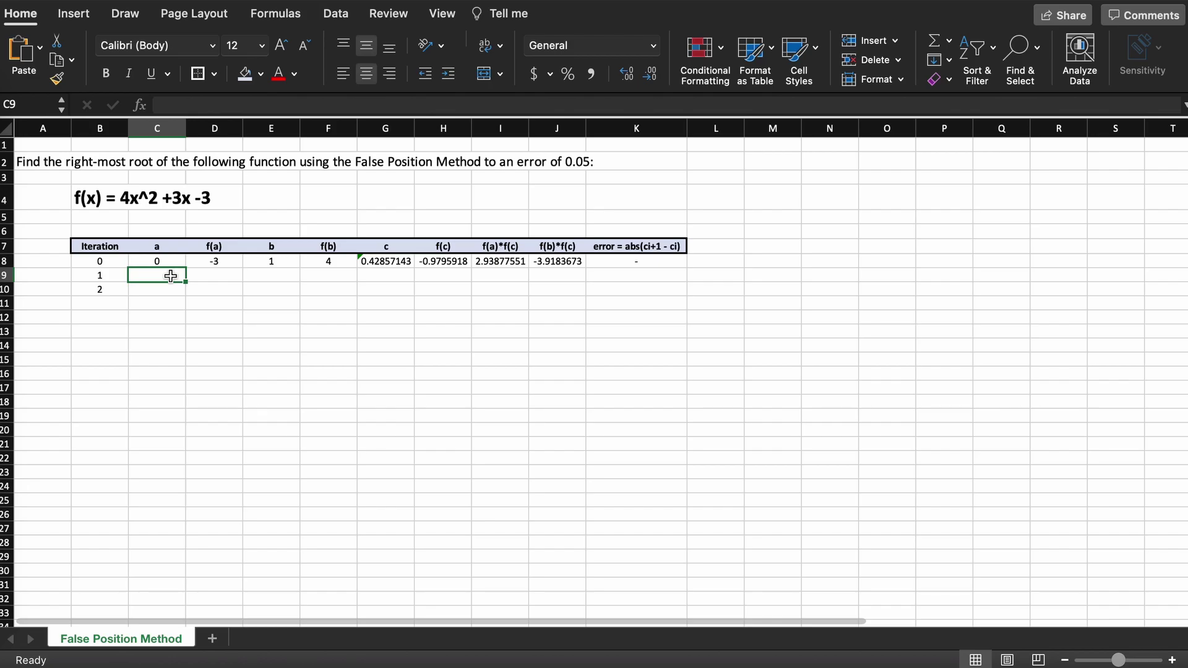
text(=IF()
click(485, 260)
text(<0,)
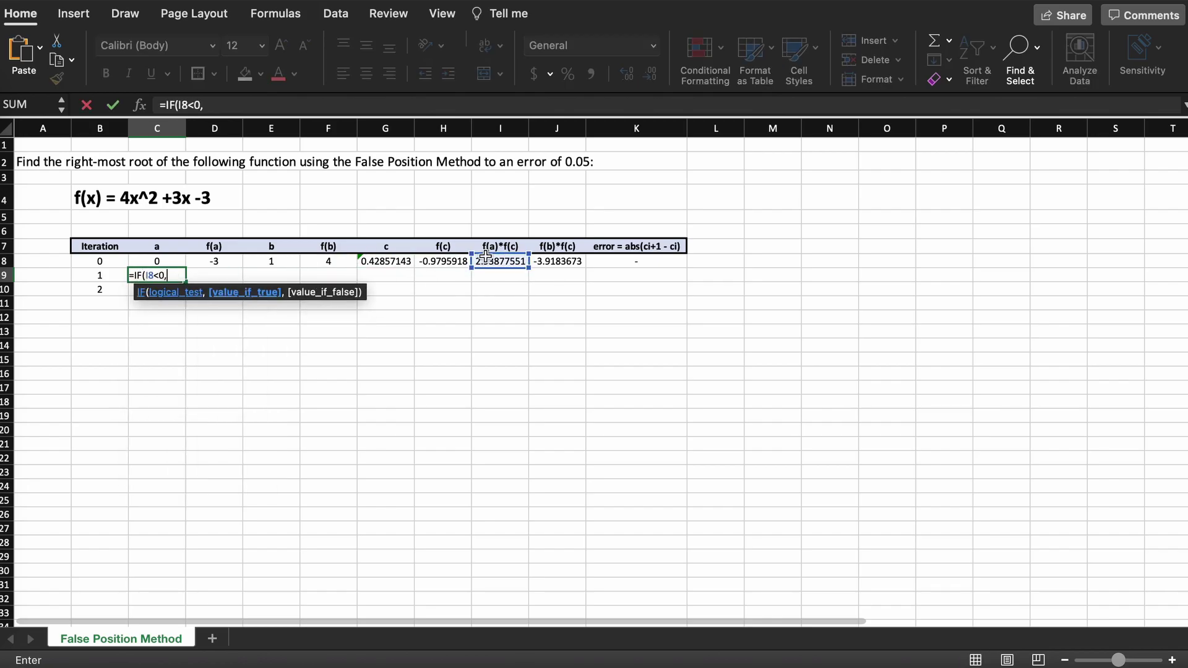
click(181, 261)
text(,)
click(379, 261)
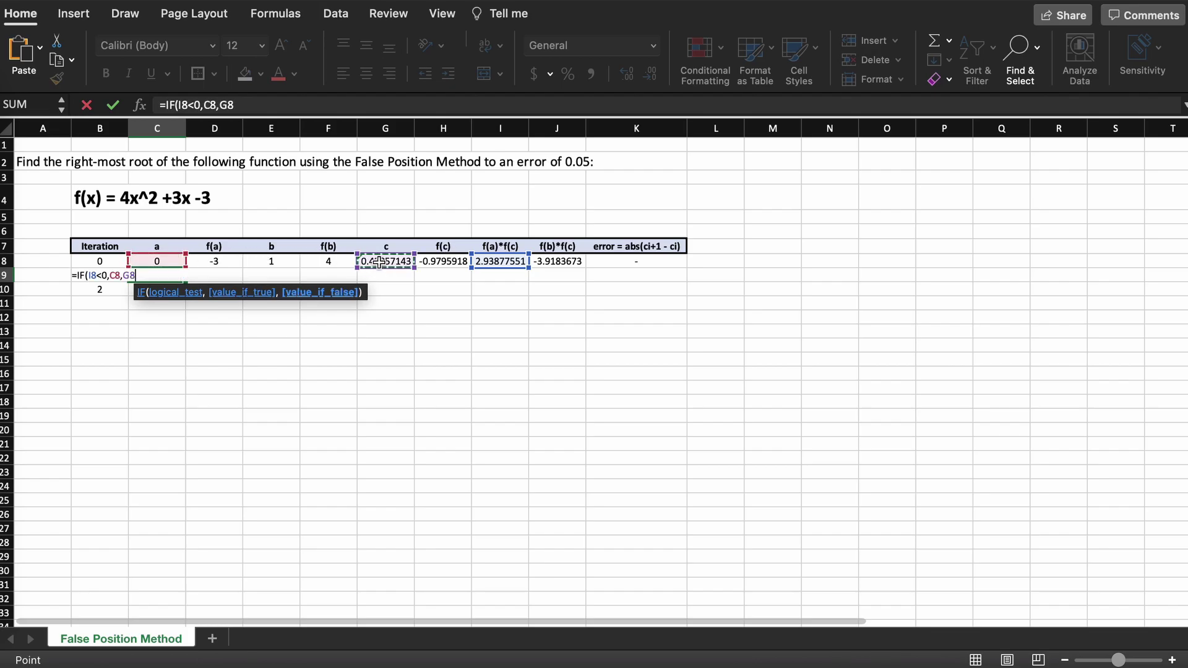
text())
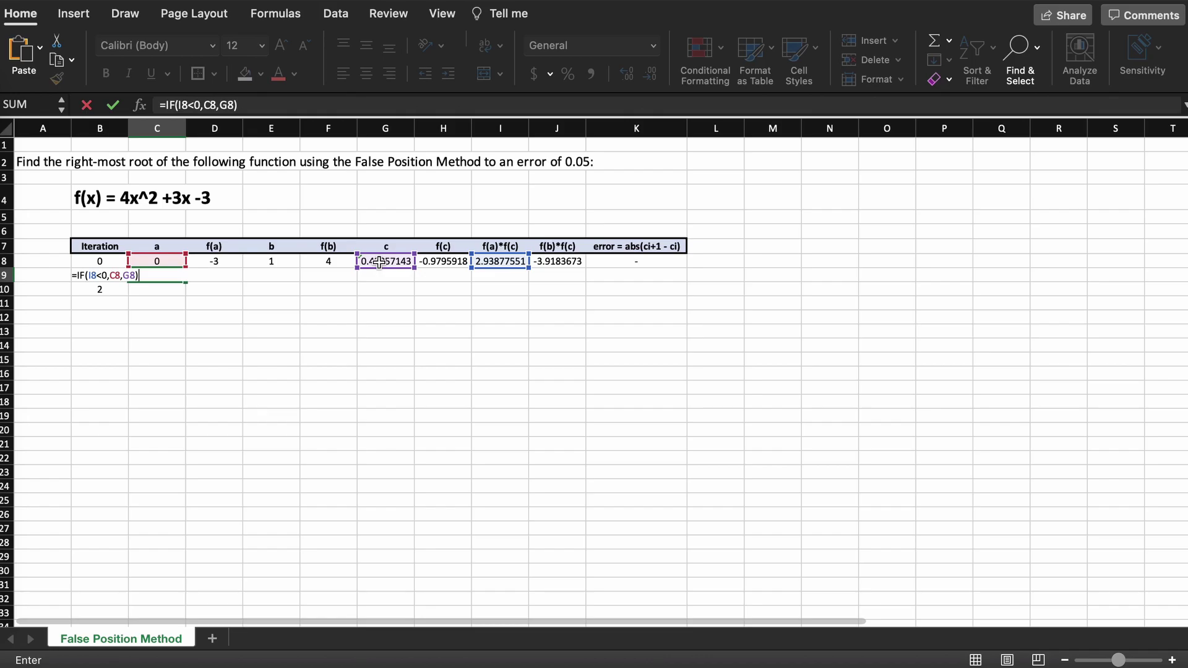
key(Return)
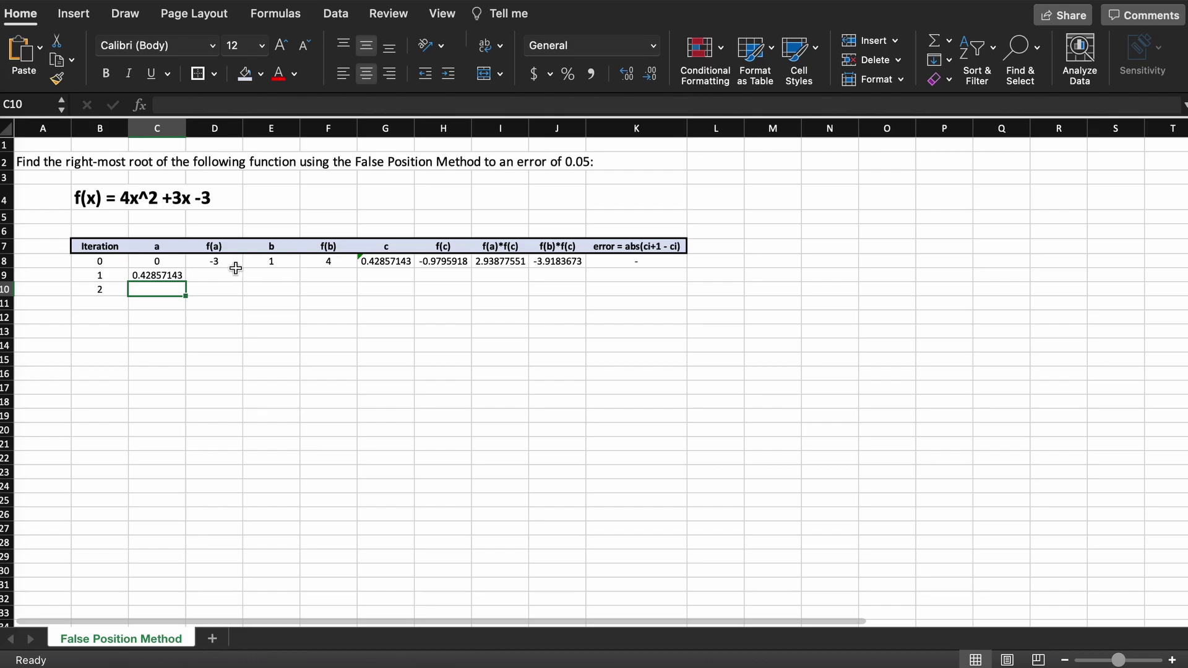
Set the iteration 1 value of b in E9 with =IF(J8<0,E8,G8).
click(260, 276)
text(=IF()
click(557, 262)
text(<0,)
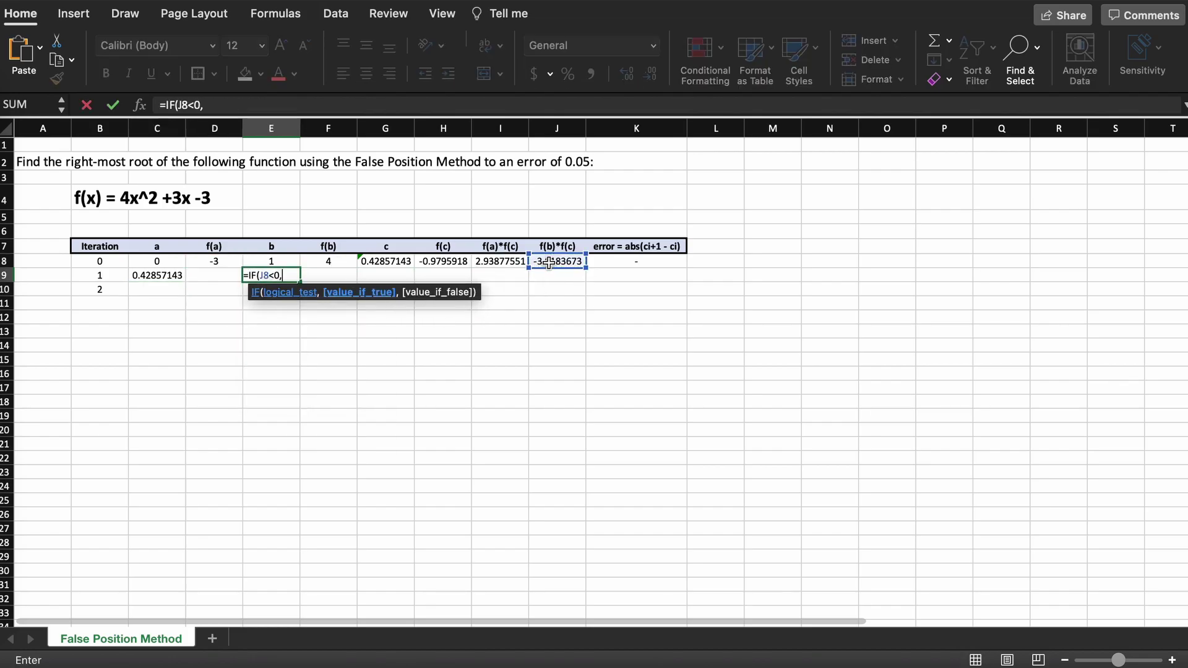
click(271, 261)
text(,)
click(385, 261)
text())
key(Return)
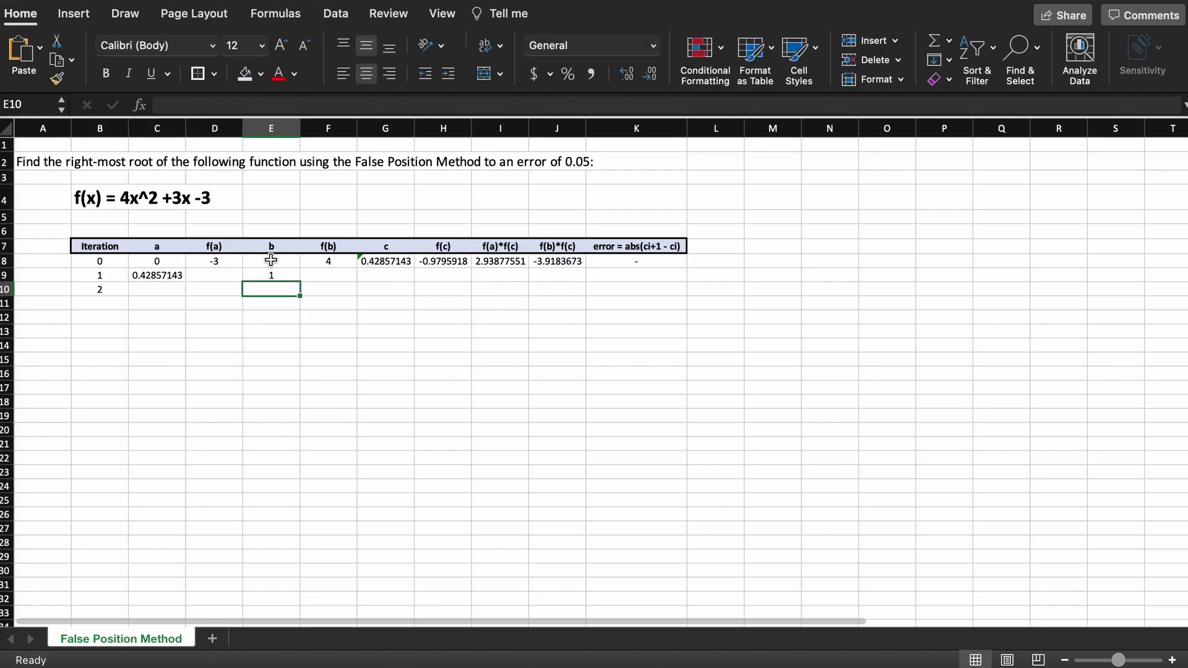
Fill the f(a) formula in D8 and the formulas in F8:J8 down to row 9.
click(214, 261)
drag(242, 268, 243, 283)
click(330, 260)
drag(329, 260, 613, 278)
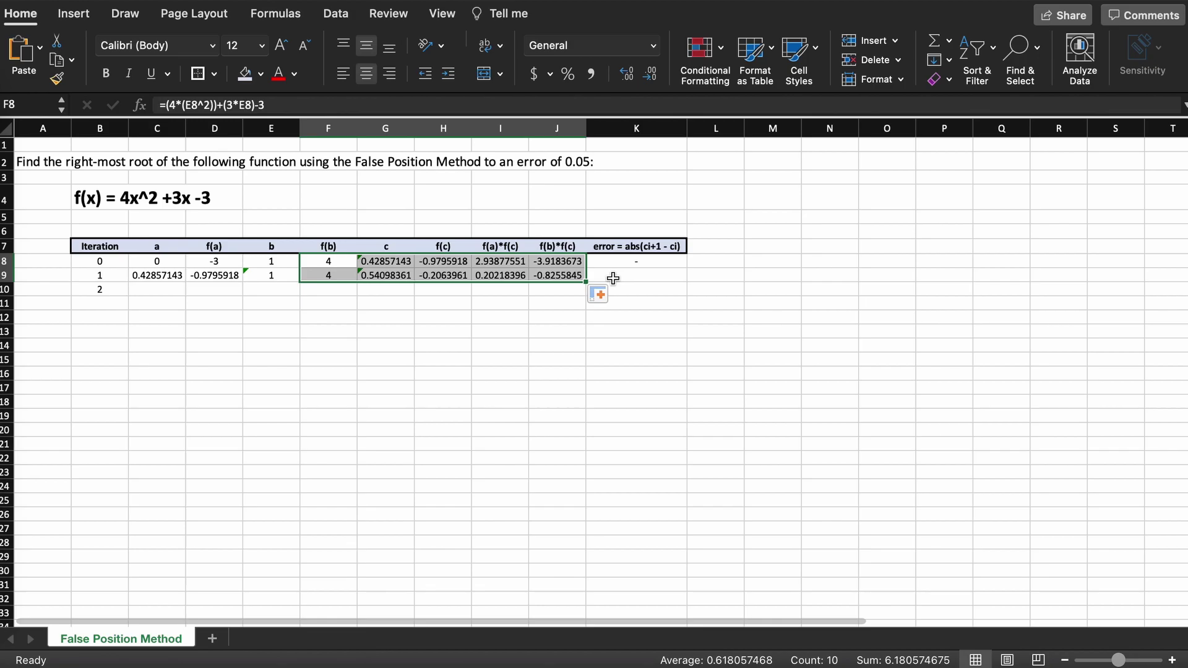
Calculate the iteration 1 error in K9 with =G9-G8 and fill B9:K9 down through iteration 4 in row 12.
click(613, 278)
text(=)
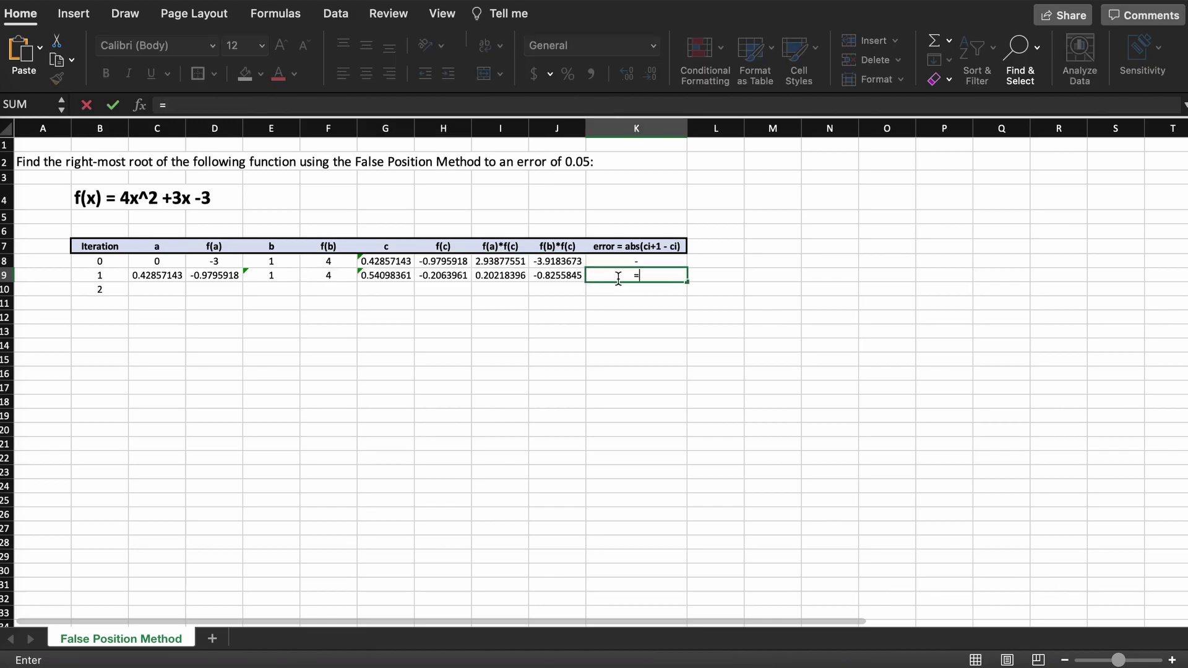
click(396, 275)
text(-)
click(386, 261)
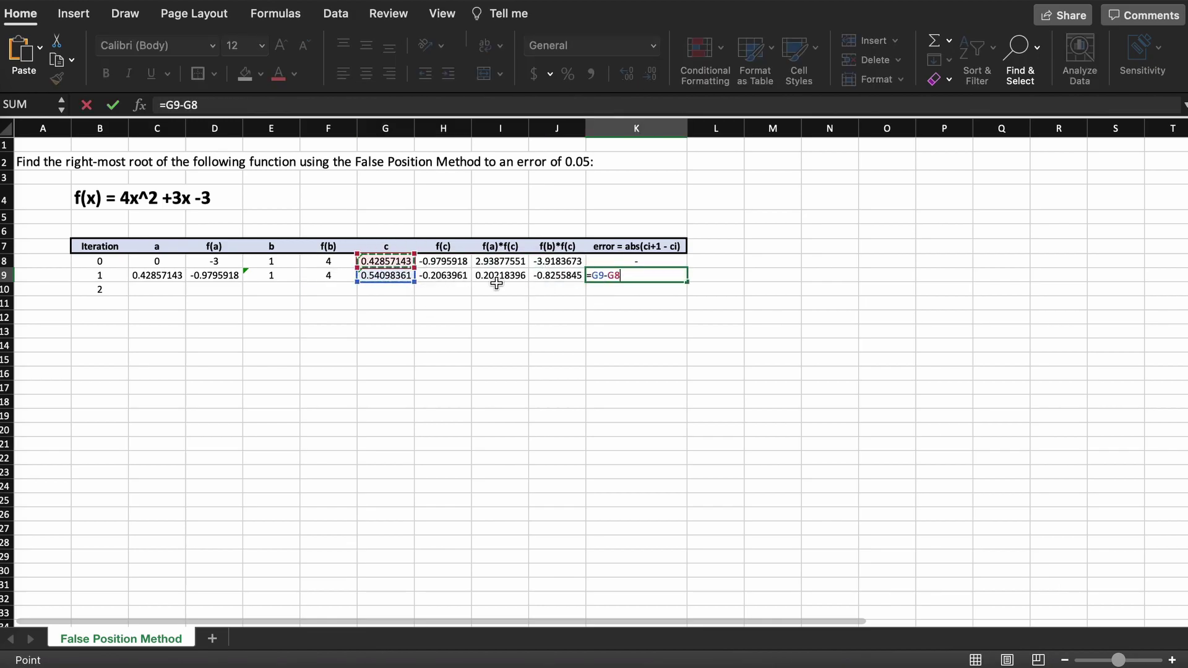
key(Return)
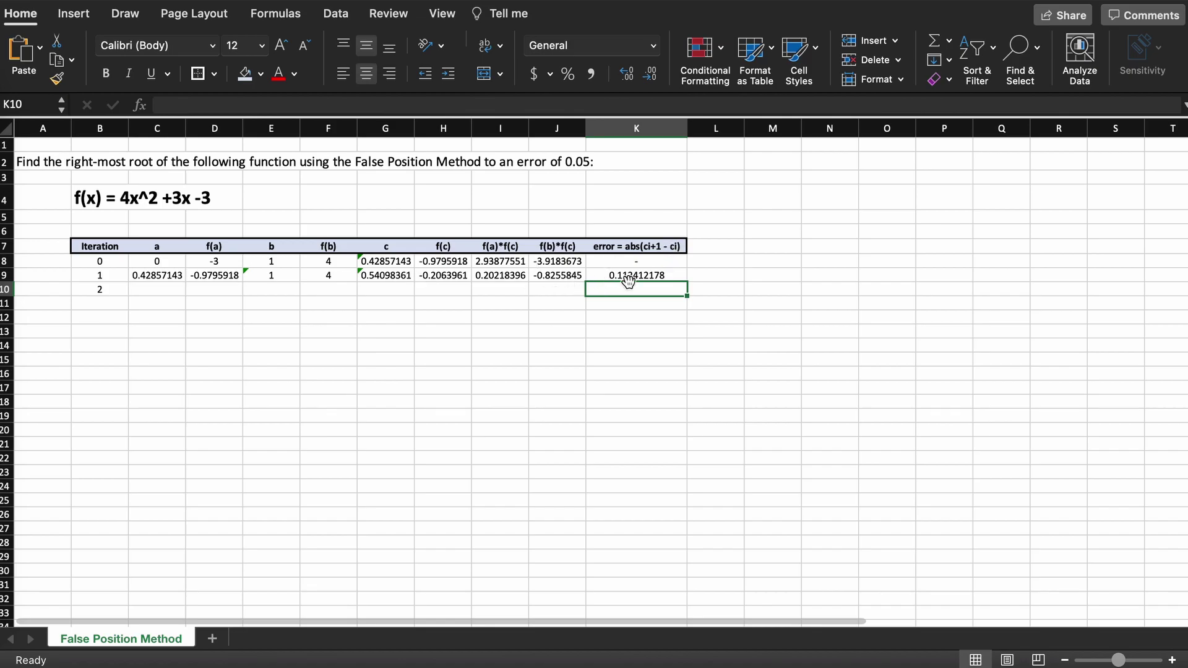
drag(162, 275, 690, 282)
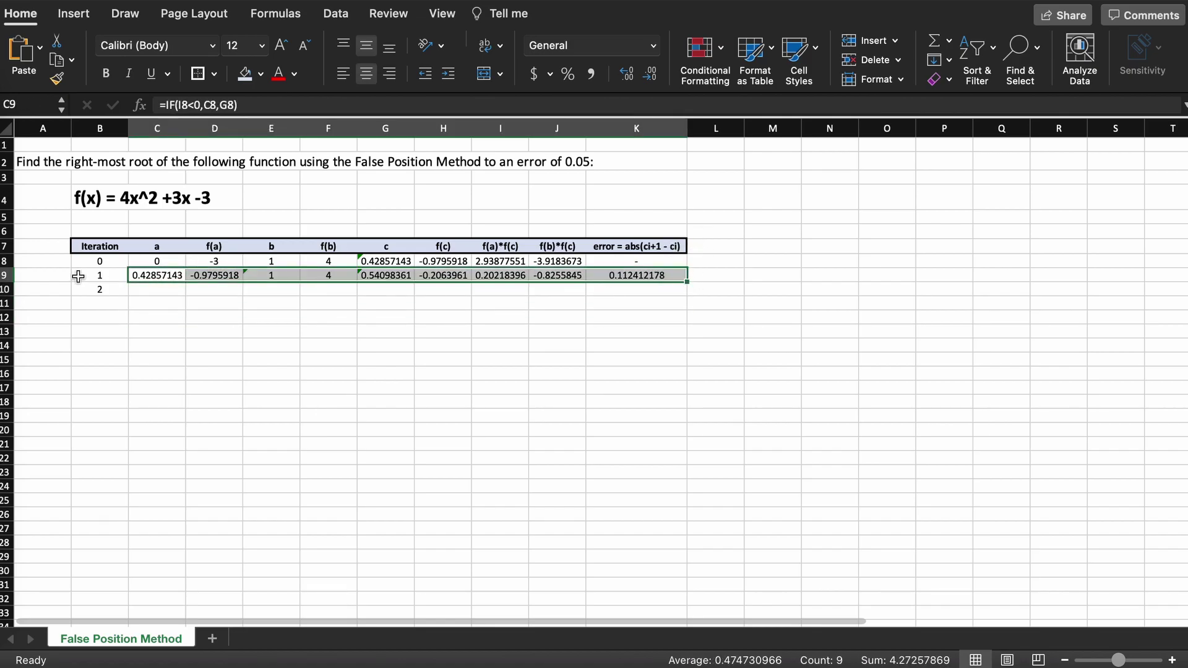
drag(79, 277, 689, 329)
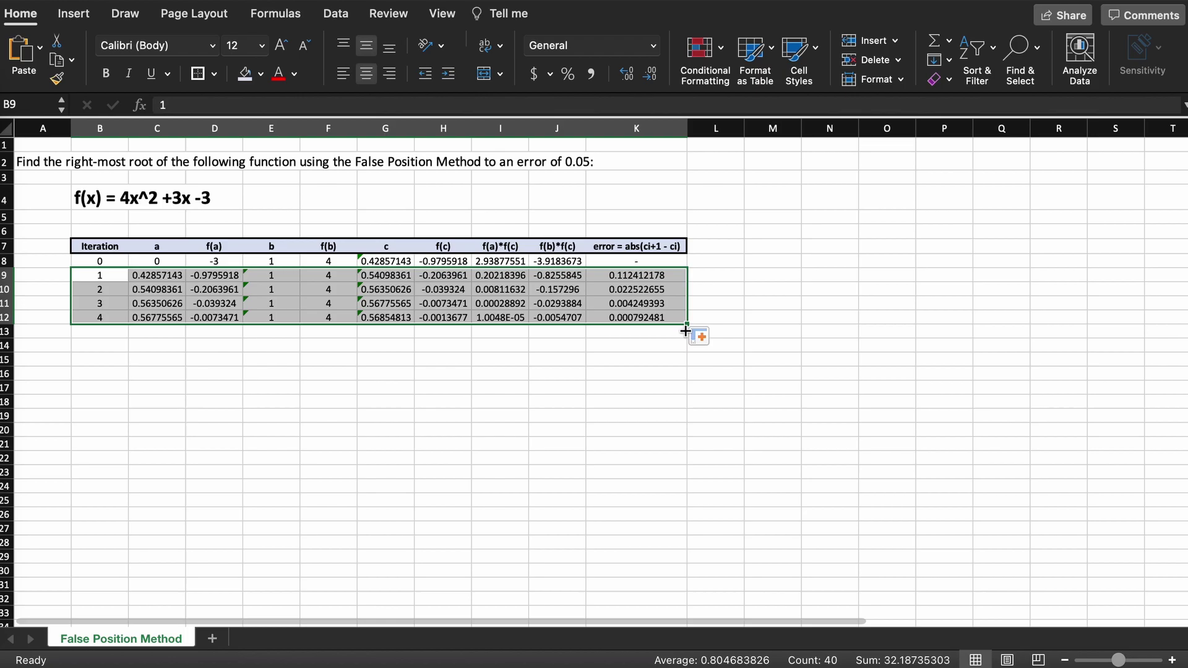
Highlight the iteration 2 row B10:K10 with a light green fill and thick outline, and outline its error cell K10.
click(652, 290)
drag(651, 291, 102, 289)
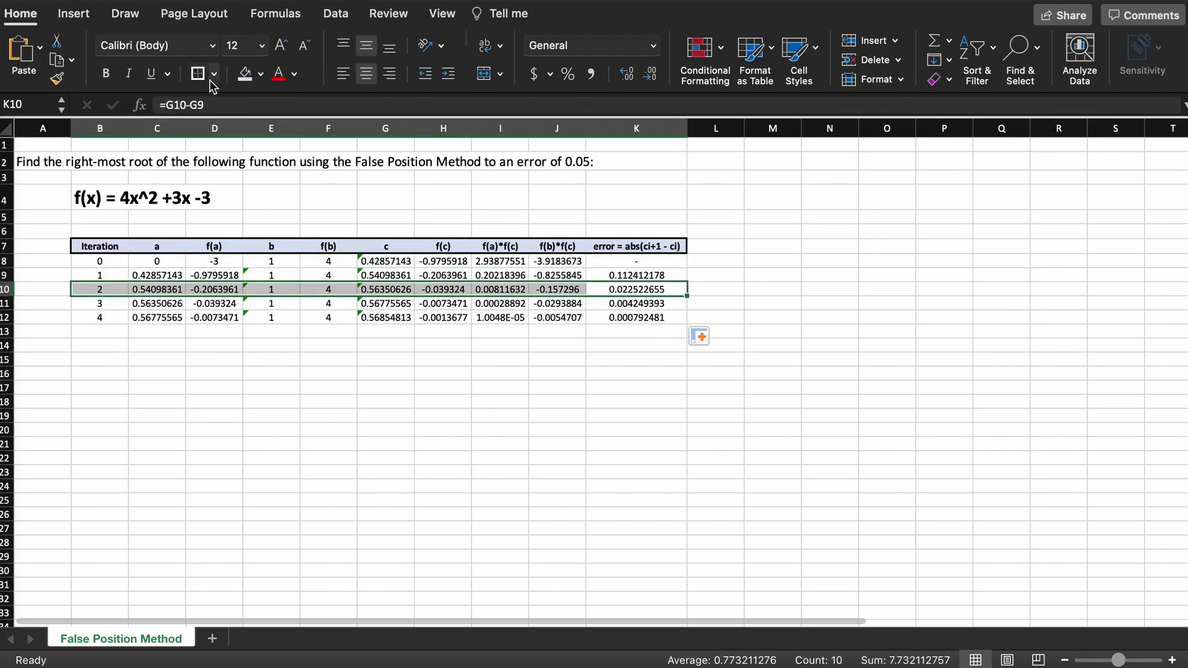
click(260, 73)
click(392, 185)
click(537, 437)
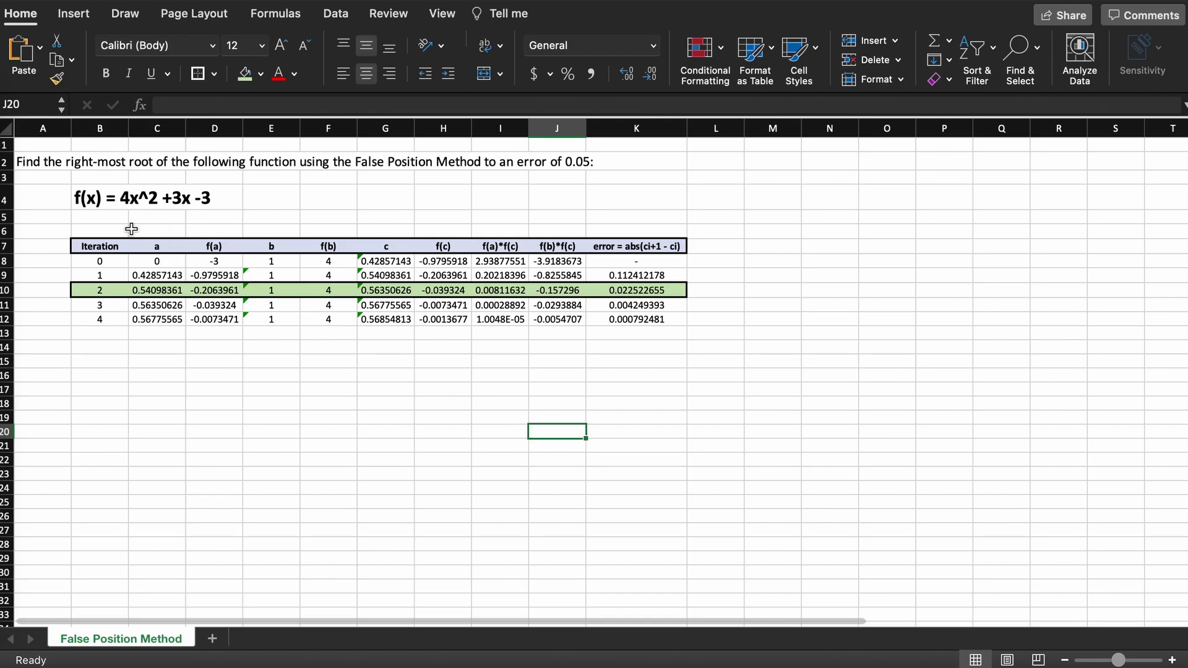
click(637, 290)
click(480, 474)
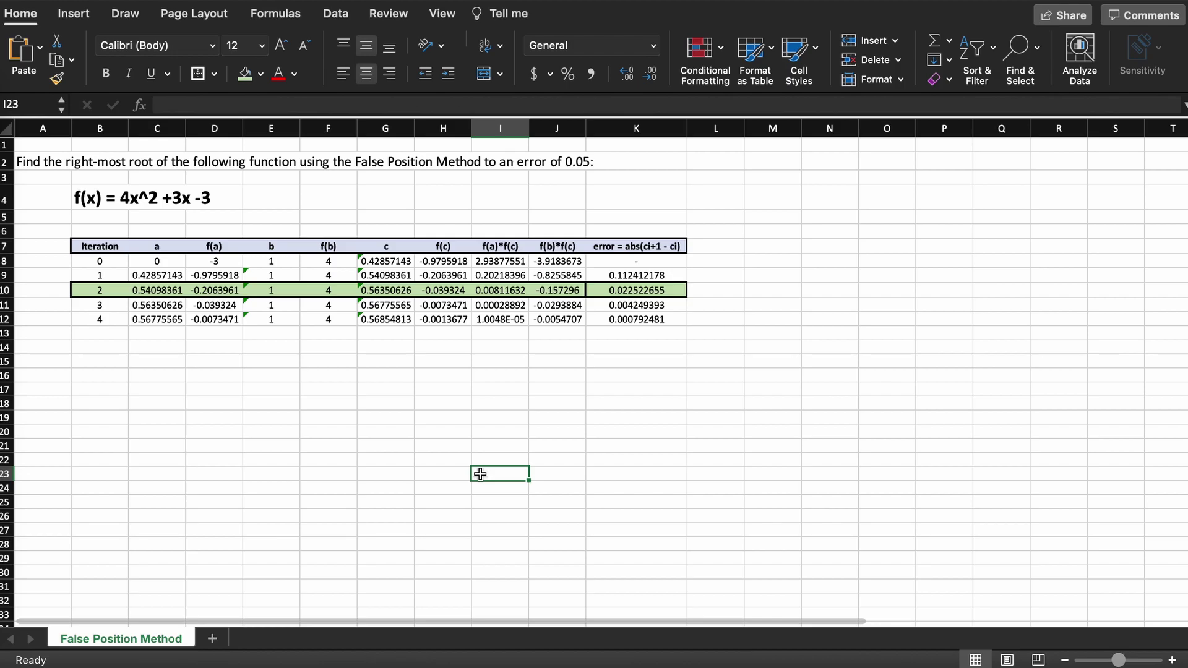
Start a plotting table with the headers x in N7 and f(x) in O7.
click(818, 245)
text(x)
key(Tab)
text(f(x))
key(Return)
Enter the x values 0, 0.01 and 0.02 in N8:N10 and select them for extending the series.
text(0)
key(Return)
text(0.01)
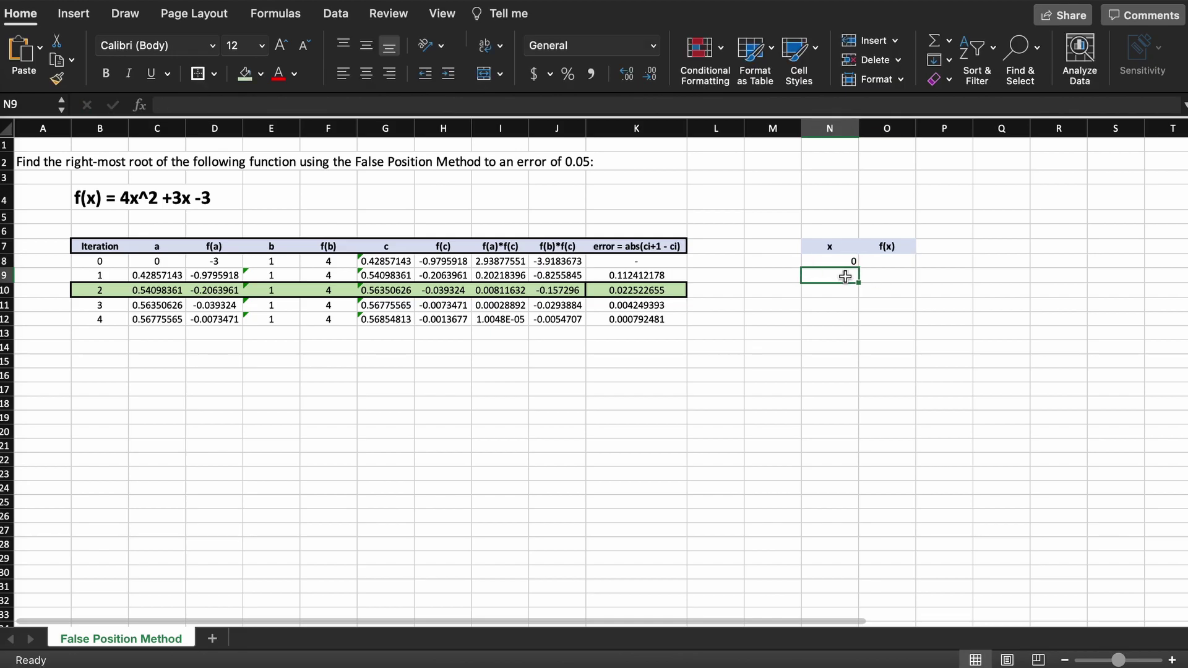
key(Return)
text(0.02)
key(Return)
drag(829, 261, 830, 290)
Copy the f(a) formula from the iteration table into O8 to evaluate f(x) for the first x value.
click(334, 264)
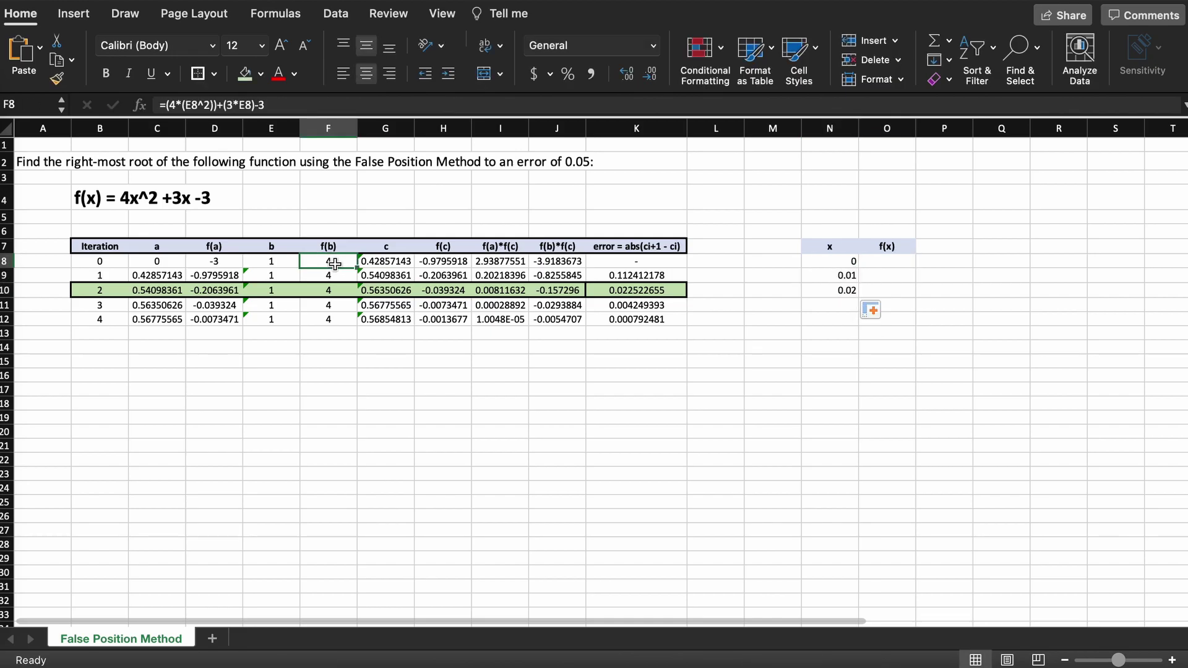
click(231, 289)
key(super+c)
click(897, 263)
key(super+v)
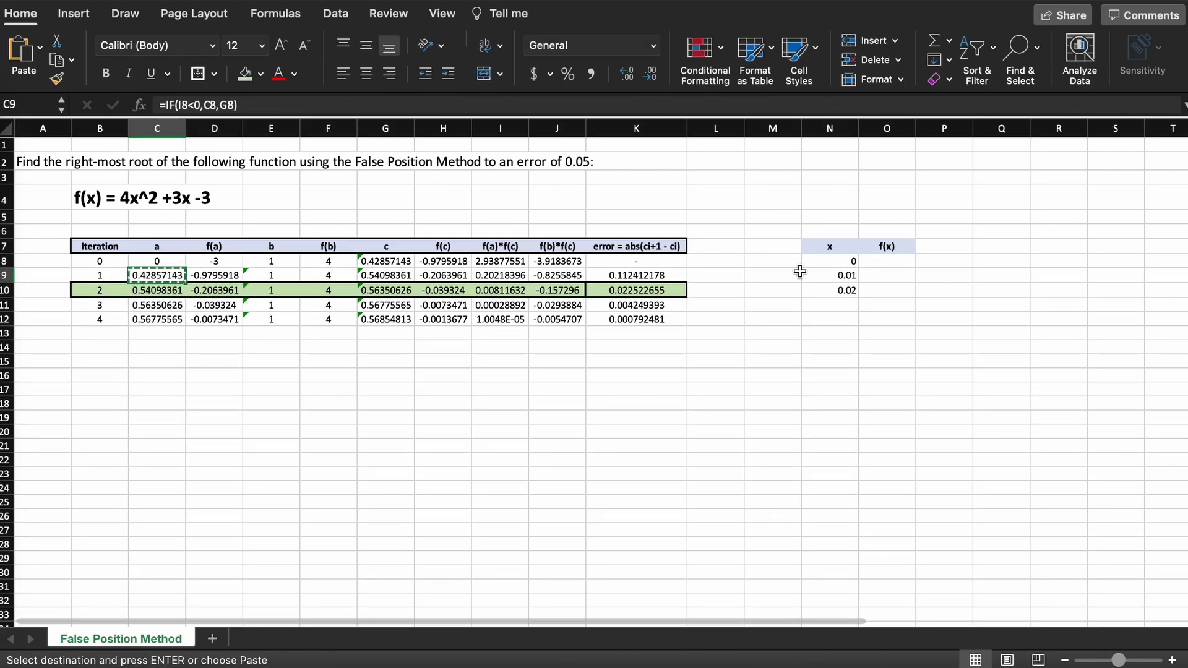
click(216, 276)
key(super+c)
click(891, 262)
key(super+v)
Extend the x series in column N to 1 in steps of 0.01 and fill the f(x) formula down beside it.
drag(916, 268, 917, 293)
drag(833, 276, 902, 656)
scroll(897, 526, down, 5)
drag(896, 415, 896, 631)
scroll(894, 526, down, 3)
drag(883, 498, 880, 549)
drag(804, 498, 864, 540)
drag(882, 547, 882, 586)
Plot the x and f(x) data as a scatter chart with smooth lines, enlarge it and place it below the iteration table.
drag(863, 583, 799, 176)
click(73, 14)
click(552, 75)
click(773, 162)
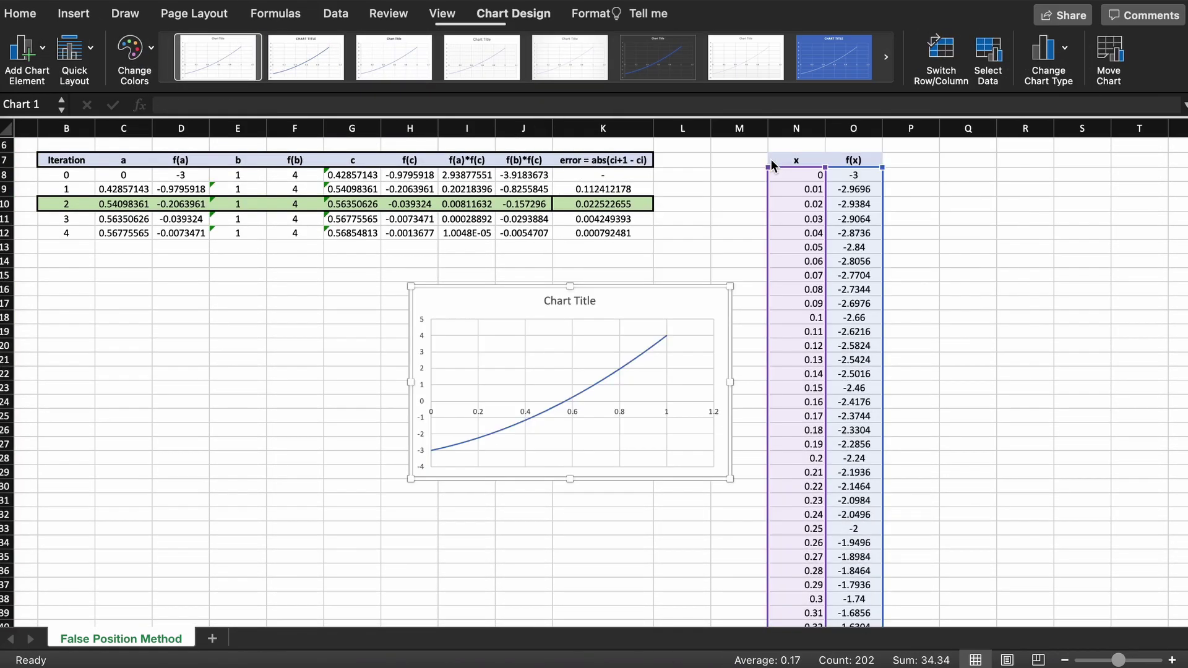
drag(656, 315, 504, 344)
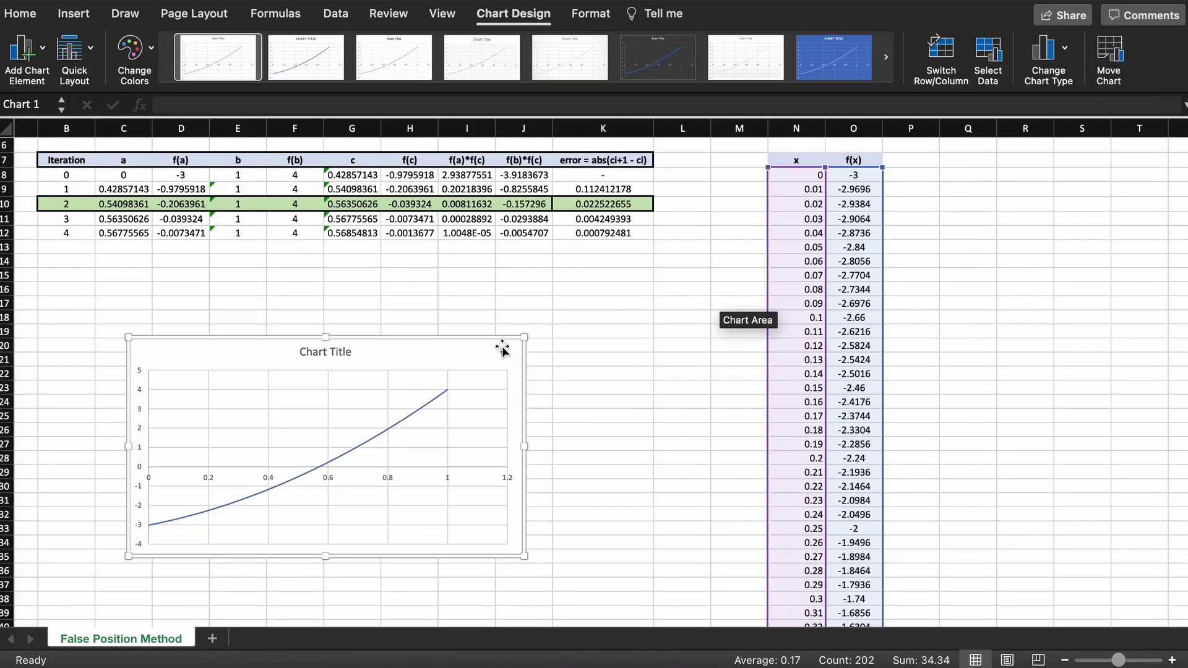
Enter the note "Let's Create a vertical line to depict where our c value is at our iteration 2" in B16 and left-align it.
click(78, 291)
text(Let's Create a vertical line to depict where o)
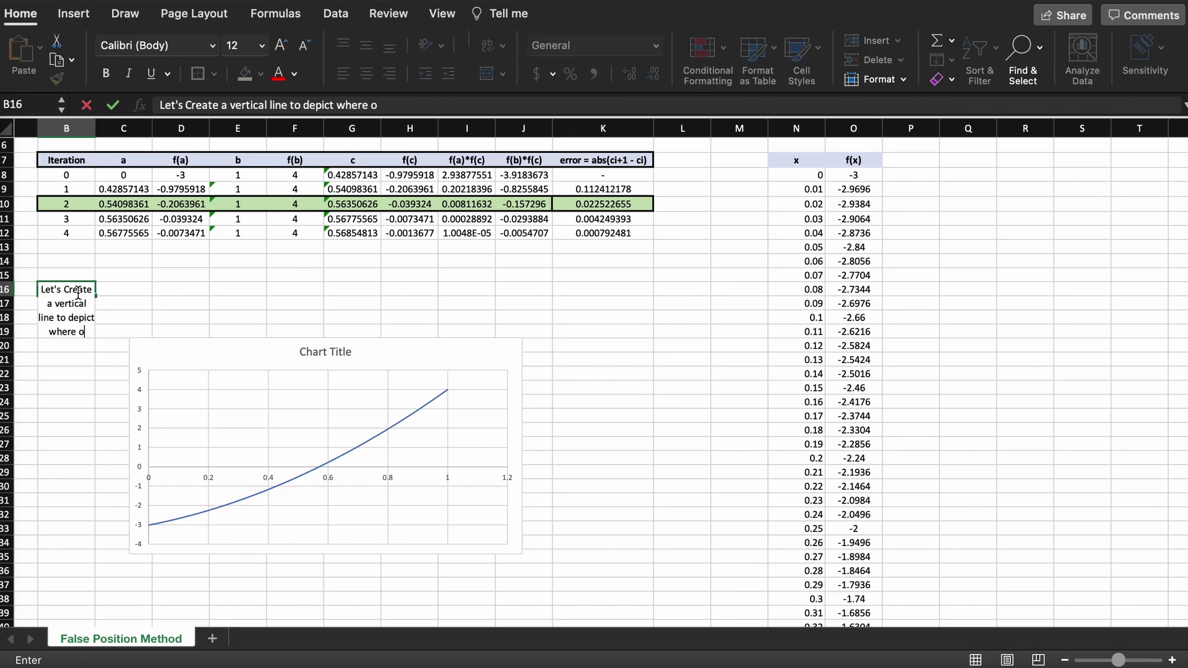
text(ur c value is at our iteration 2)
key(Return)
click(78, 291)
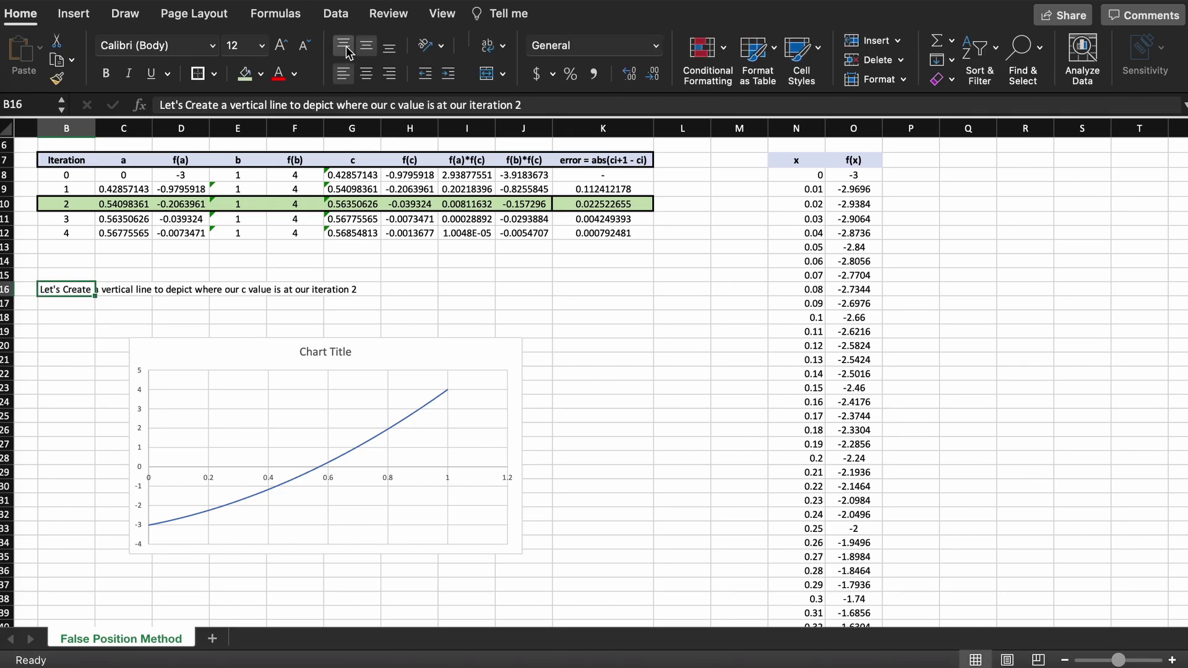
Reference the iteration 2 c value in F18 with =G10 and label it x in F17.
click(139, 311)
click(346, 205)
click(293, 326)
text(=)
click(346, 213)
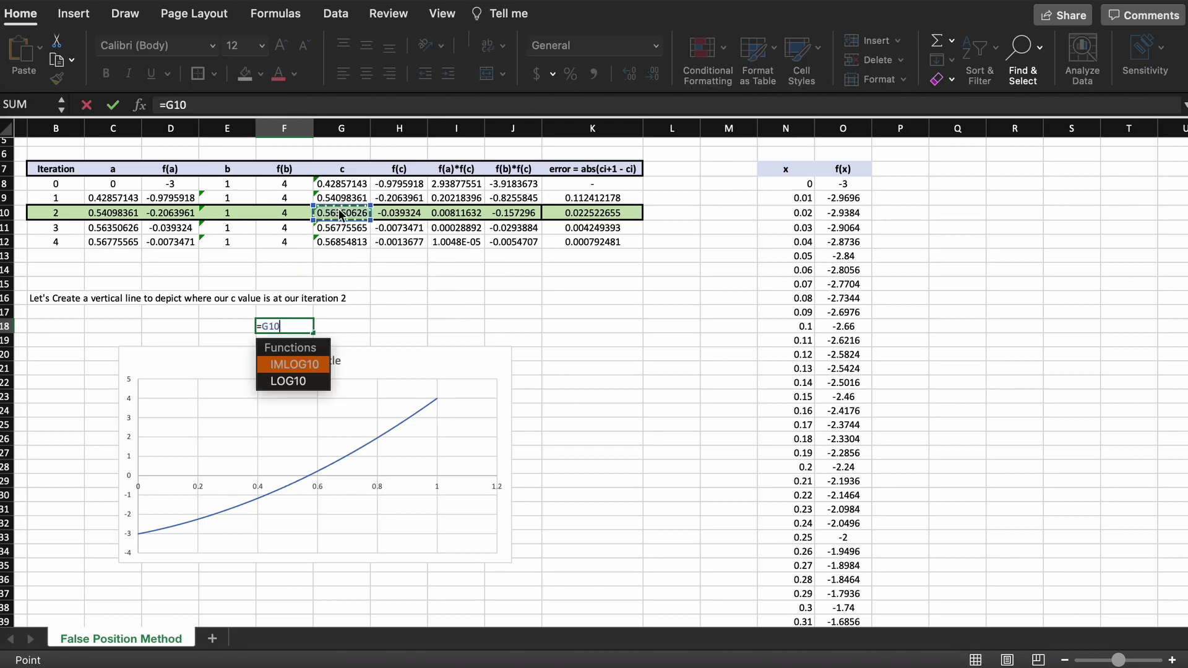
key(Return)
click(292, 314)
text(x)
Label G17 "two random y values (one high, one low)" and enter -4 and 5 in G18:G19.
click(332, 314)
text(two random y values (one high,)
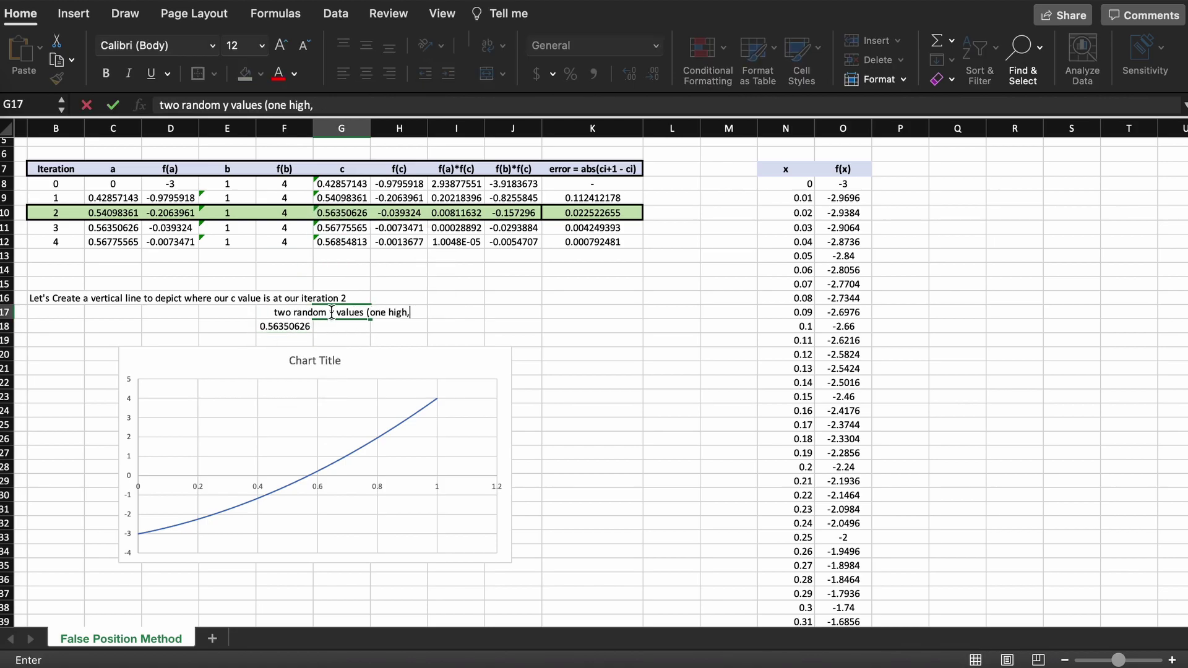
text(one low))
key(Return)
text(-4)
key(Return)
text(5)
Fill F18 down to F19 and add a chart series with x values F18:F19 and y values G18:G19.
click(297, 327)
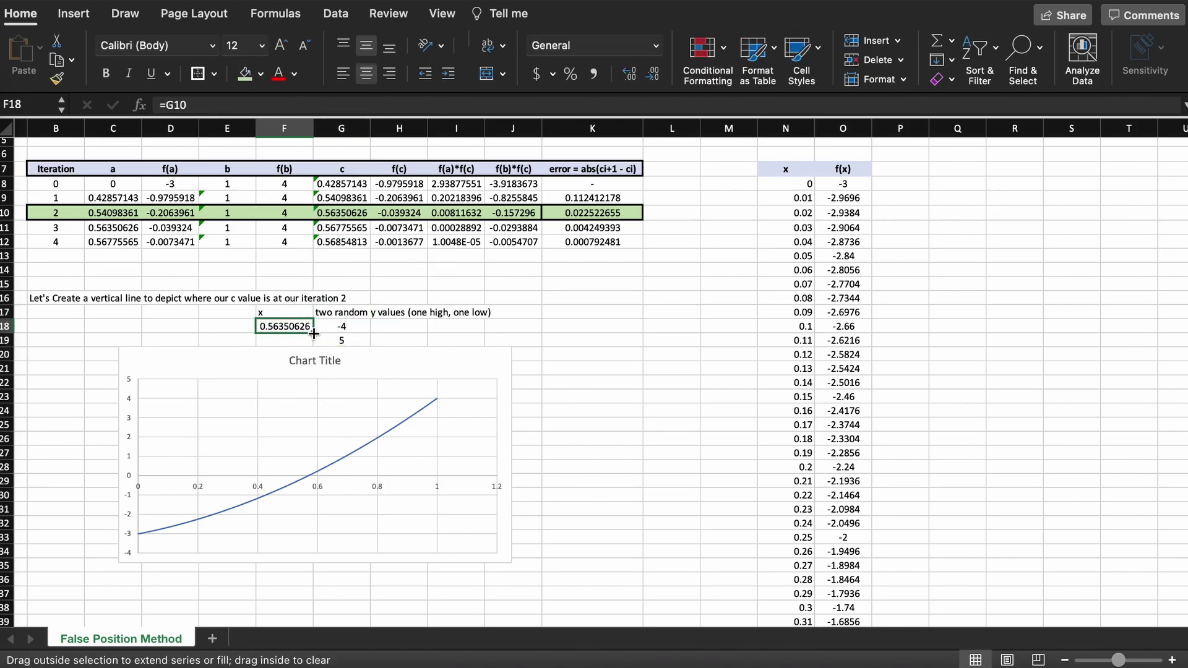
right_click(362, 364)
drag(314, 333, 356, 341)
click(411, 433)
click(400, 339)
click(711, 241)
click(712, 267)
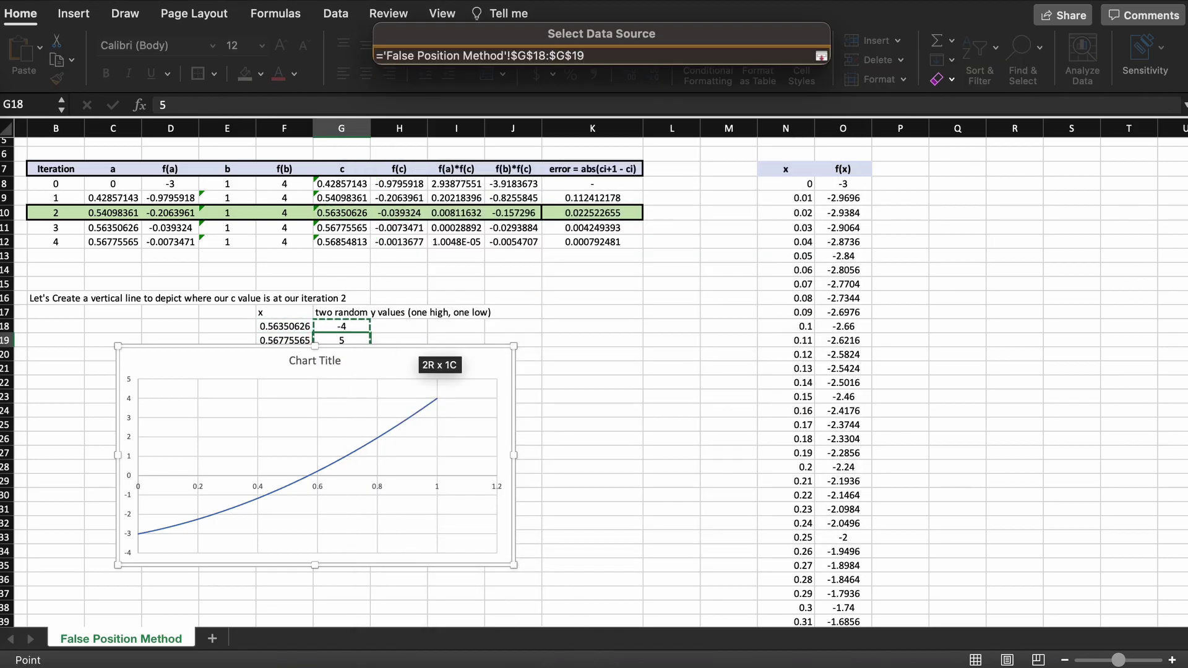
key(Return)
scroll(319, 481, up, 10)
scroll(420, 512, down, 3)
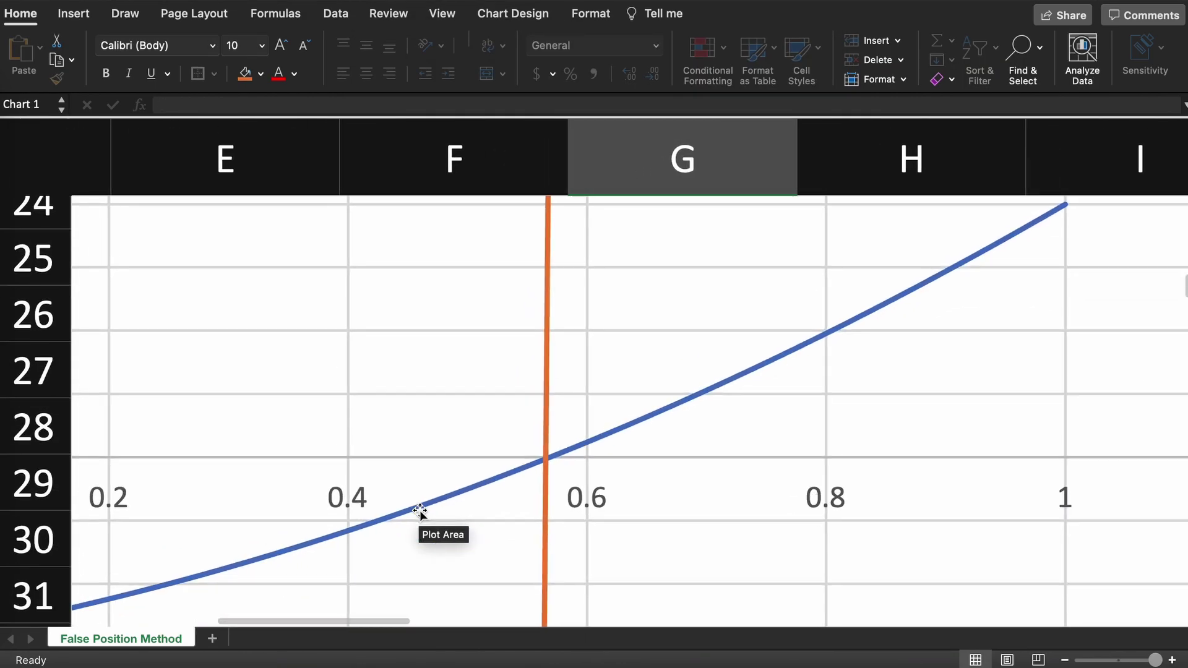
scroll(549, 455, down, 5)
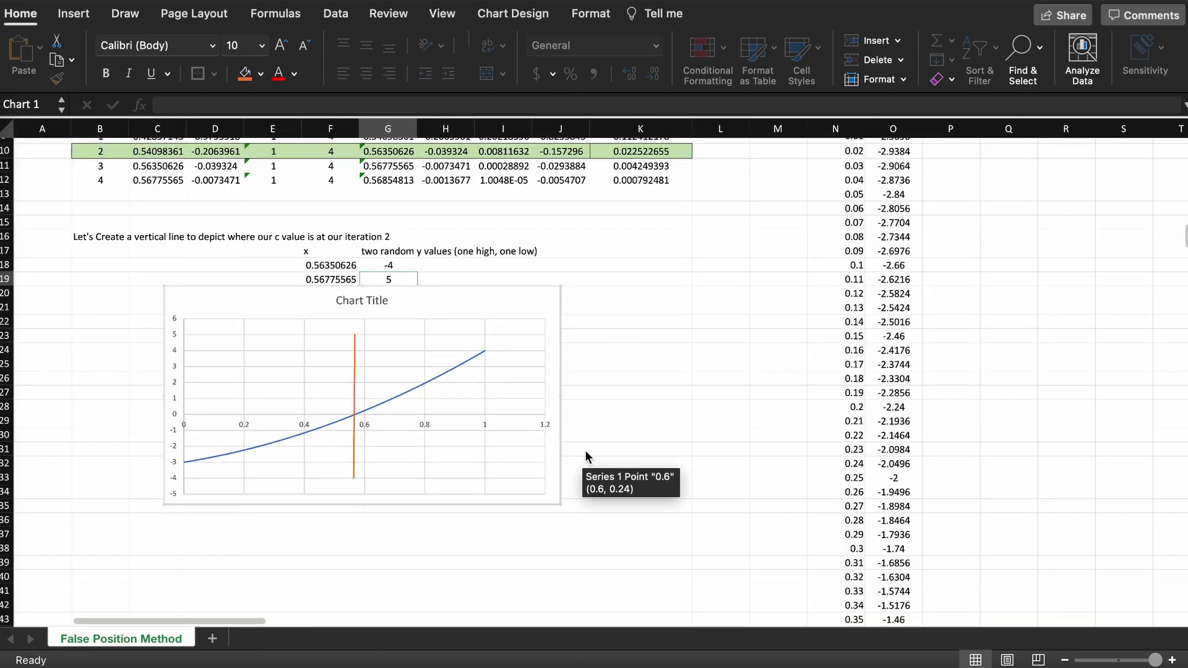
Move the vertical line's x and y data with its labels to B17:C19, under the note.
drag(323, 339, 385, 366)
drag(414, 356, 166, 357)
click(214, 352)
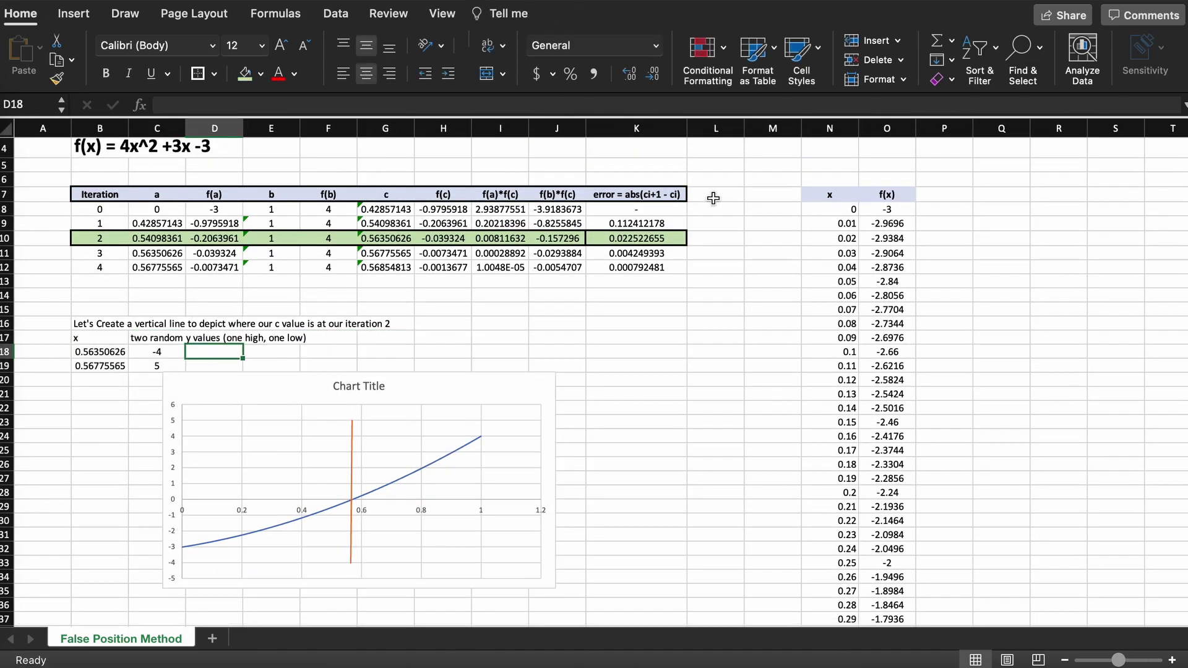
Add the header "Root Present between A and B?" in L7 and widen column L to fit it.
click(713, 198)
text(Root Present between A and B?)
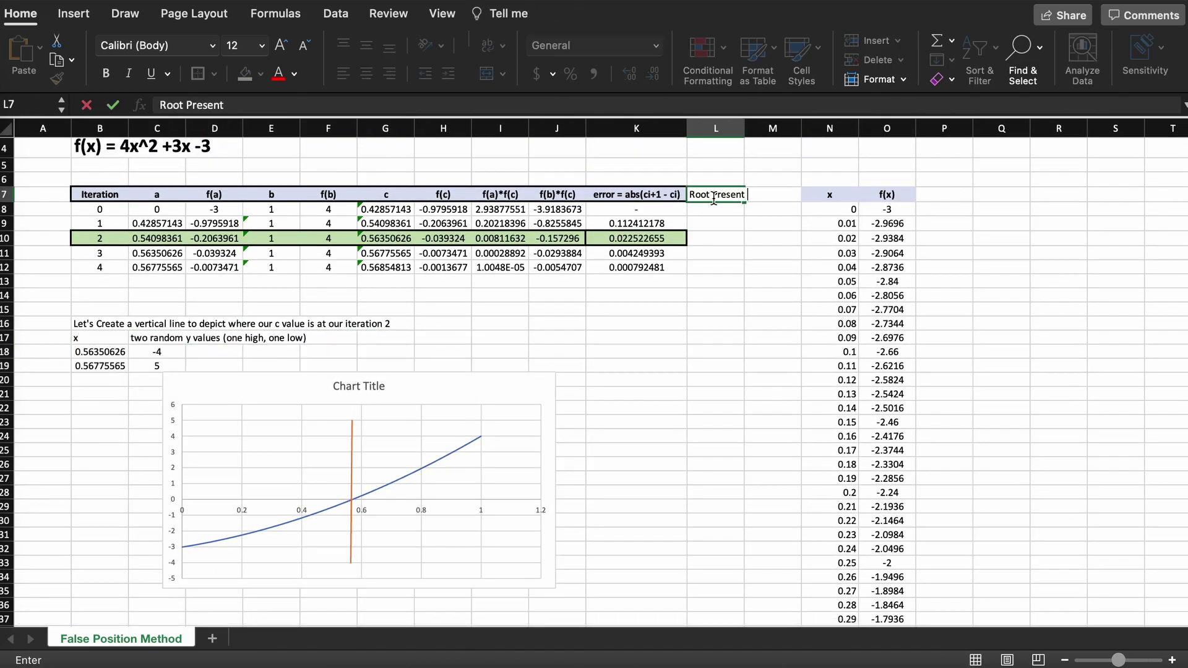
click(736, 223)
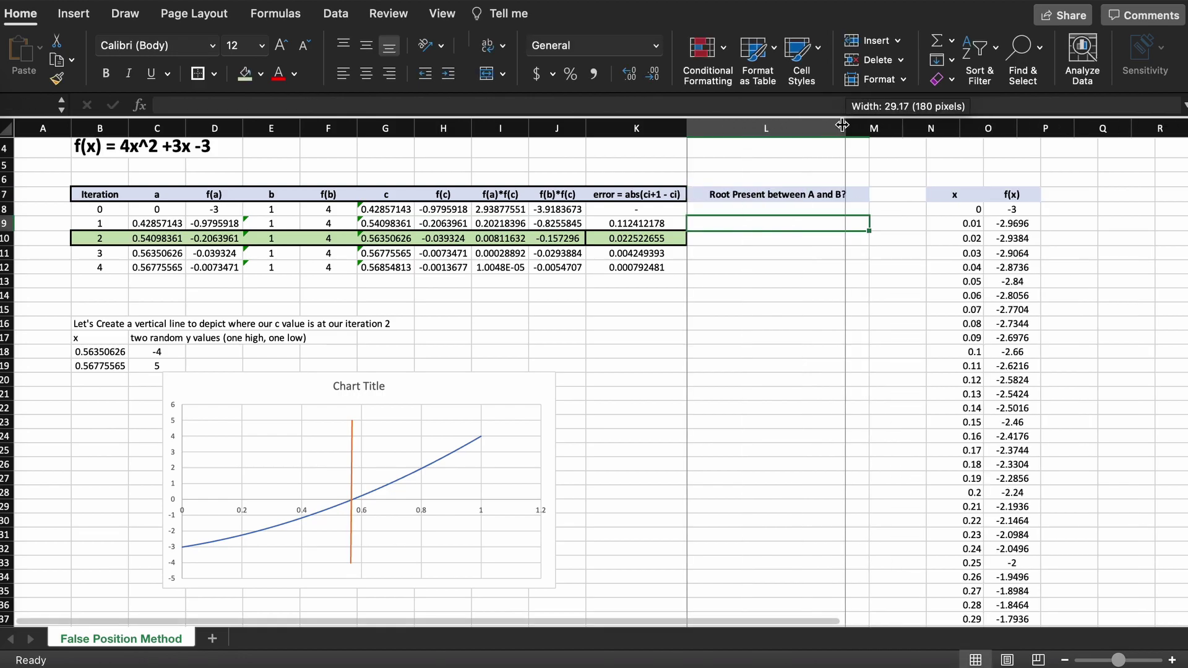
Test for a root in L8 with =IF(OR(I8<0,J8<0),TRUE,FALSE) and fill it down to L12.
click(786, 210)
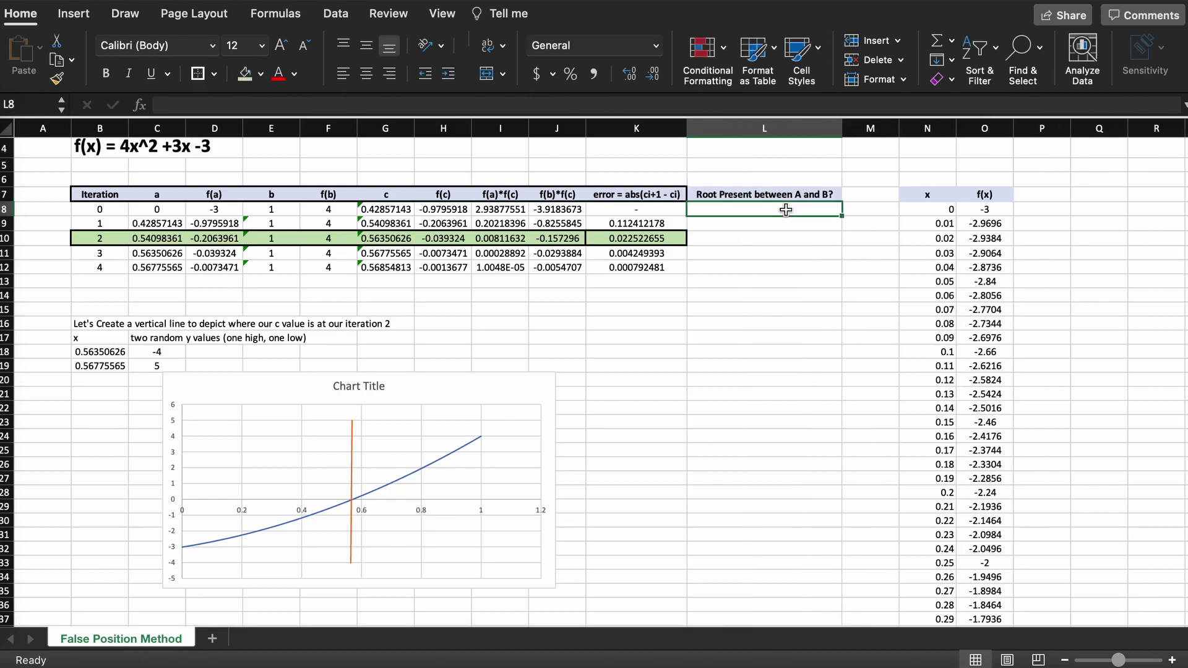
text(=IF(OR()
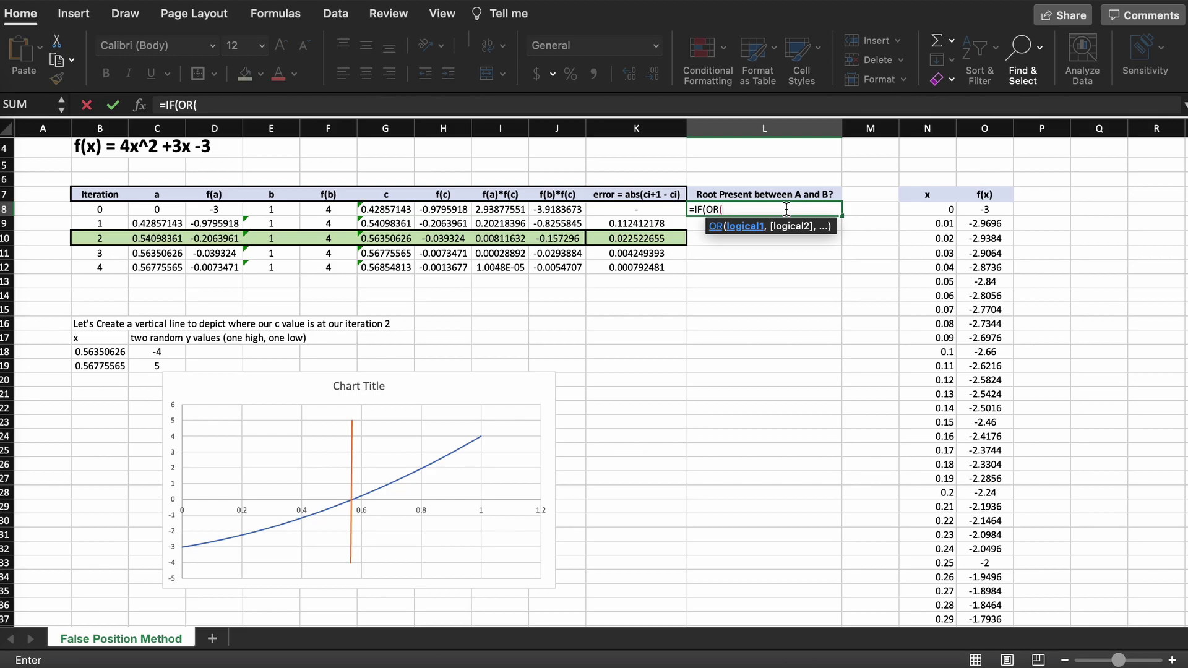
click(500, 210)
text(<0,)
click(554, 209)
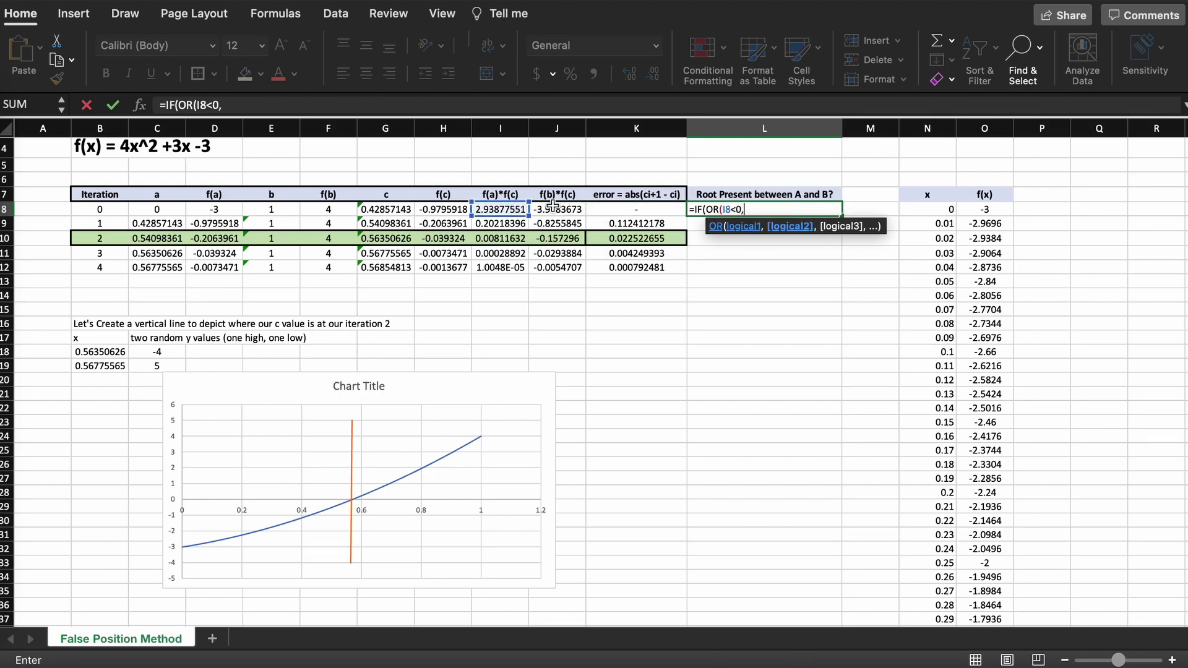
text(<0),TRUE,FALSE))
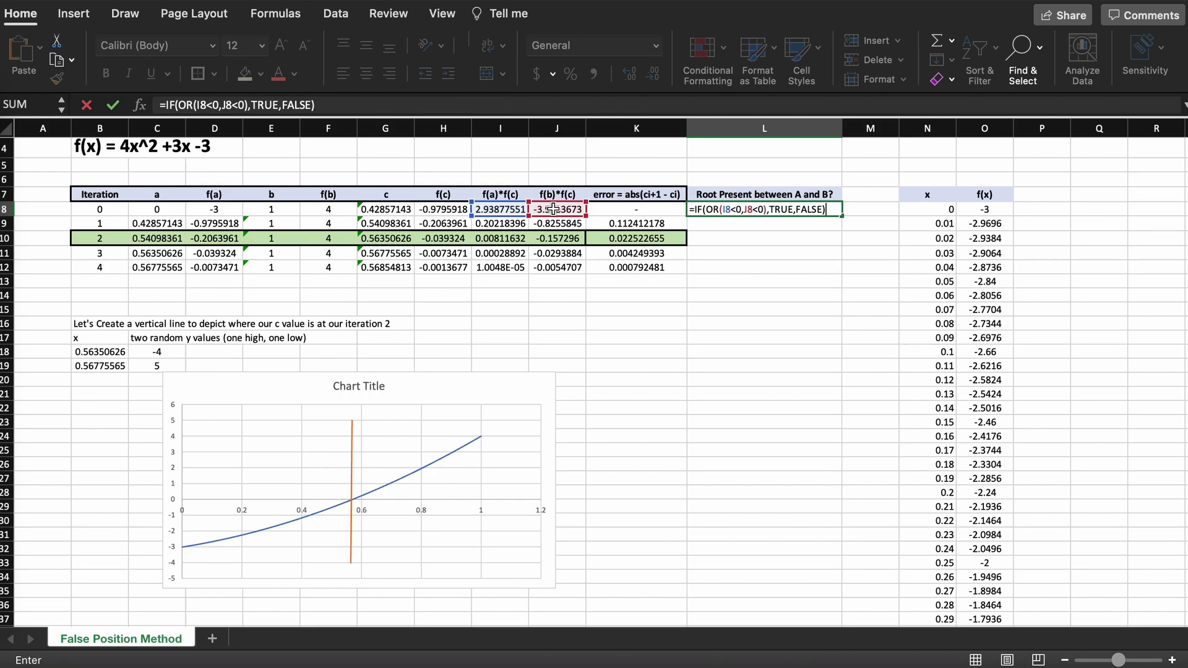
key(Return)
click(810, 210)
drag(842, 216, 841, 272)
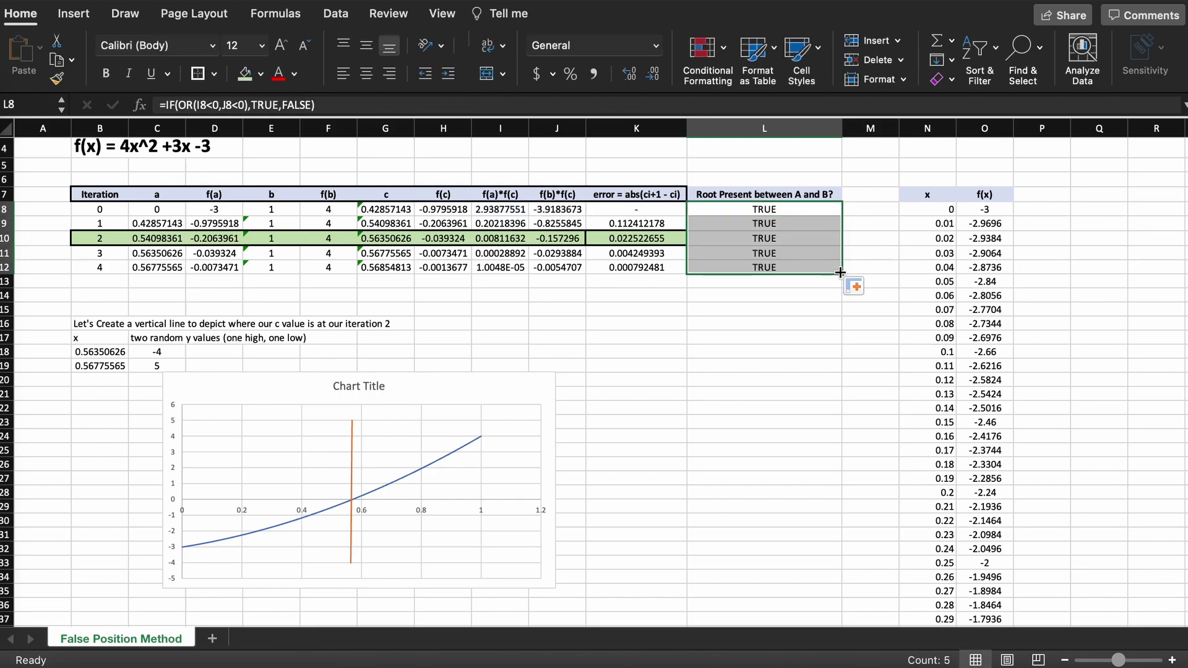
key(BackSpace)
key(Escape)
click(715, 377)
Make the vertical line note in B16 bold and increase its font size by one step.
click(102, 324)
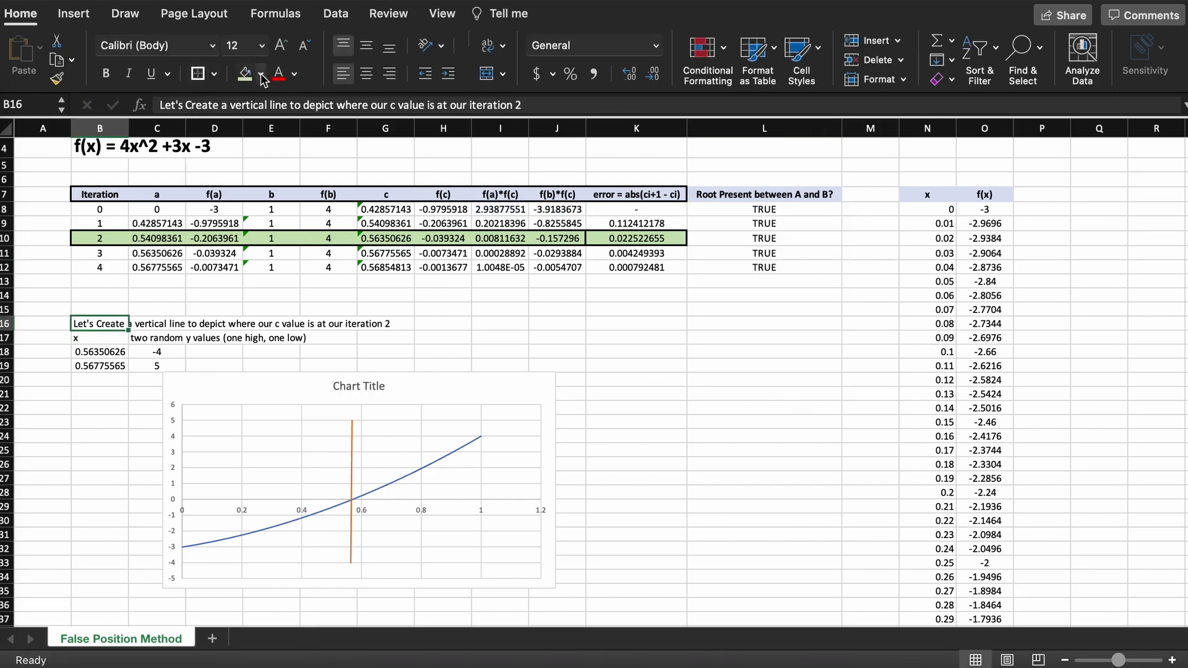
click(106, 73)
click(281, 45)
click(136, 329)
Inspect the formula behind the iteration 0 f(a) value in D8.
click(232, 357)
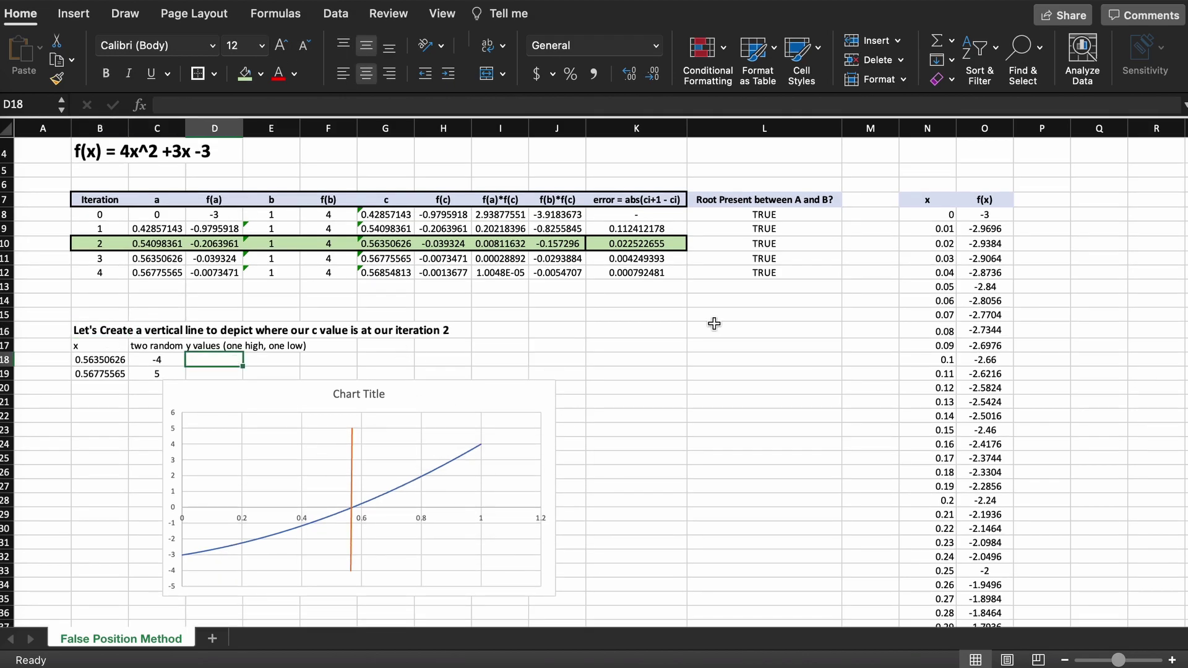
double_click(229, 214)
key(Escape)
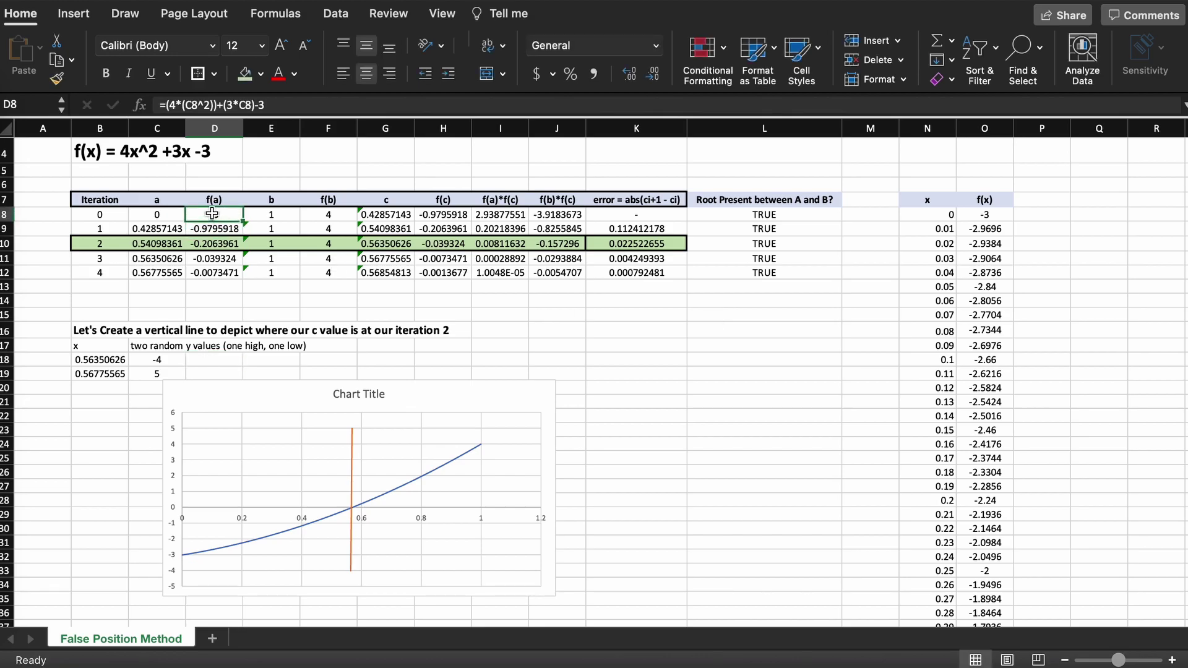